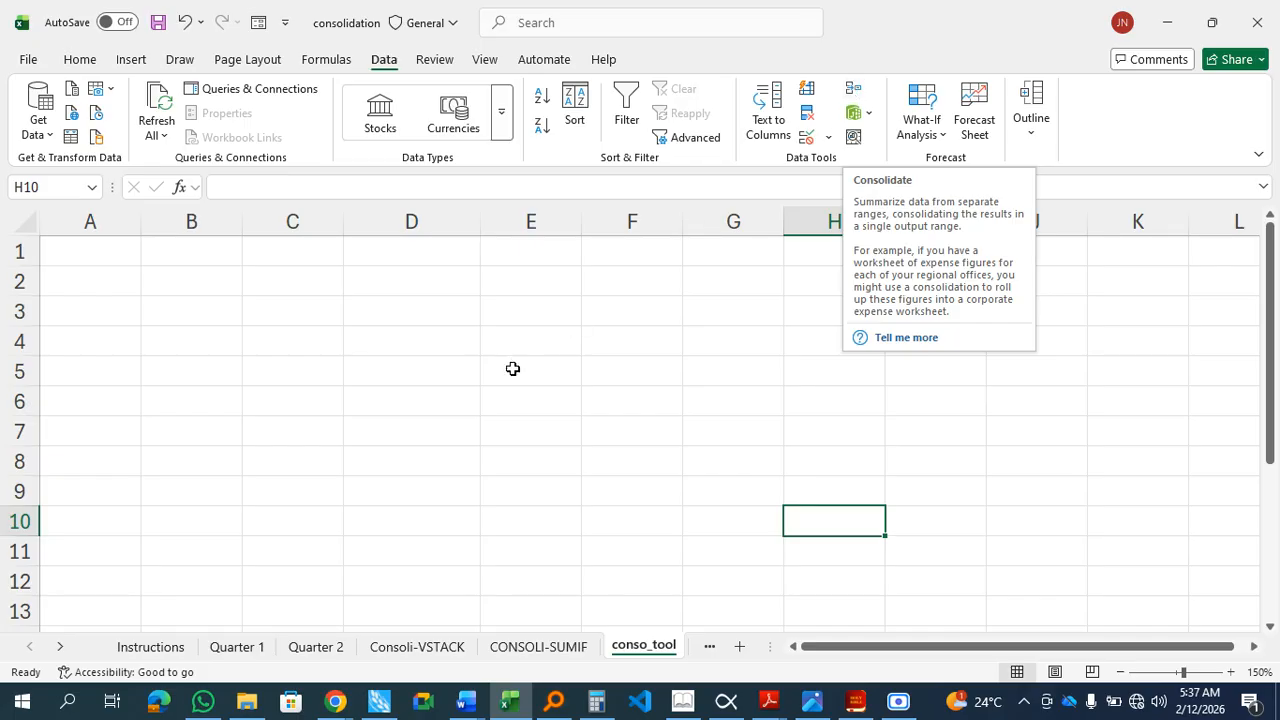
Step: Review the Quarter 1 and Quarter 2 source sheets before returning to the conso_tool sheet
click(238, 646)
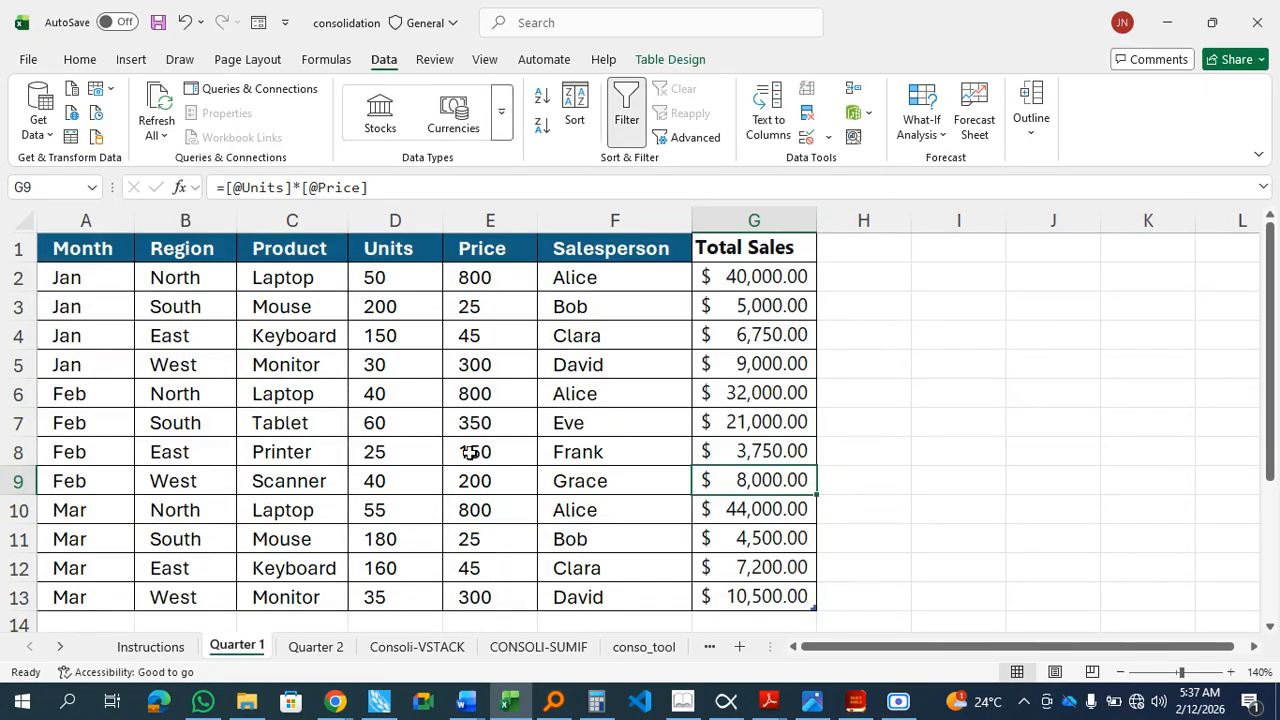
click(338, 646)
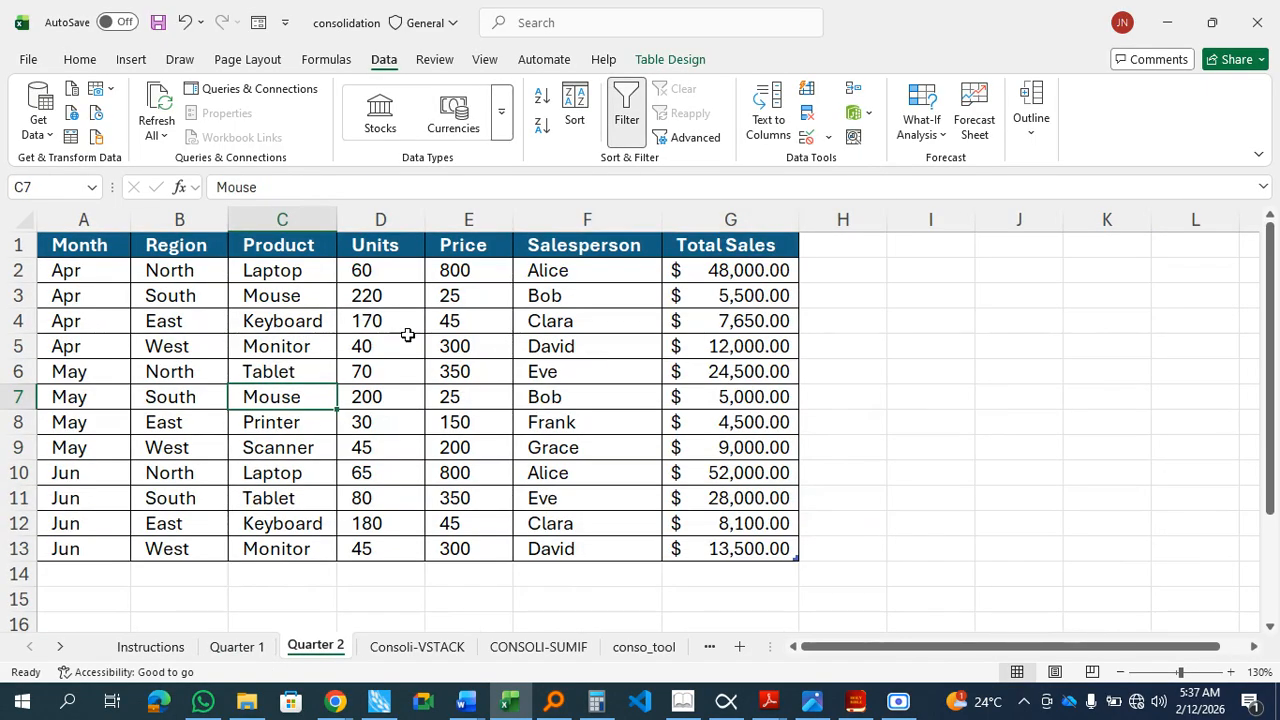
click(628, 647)
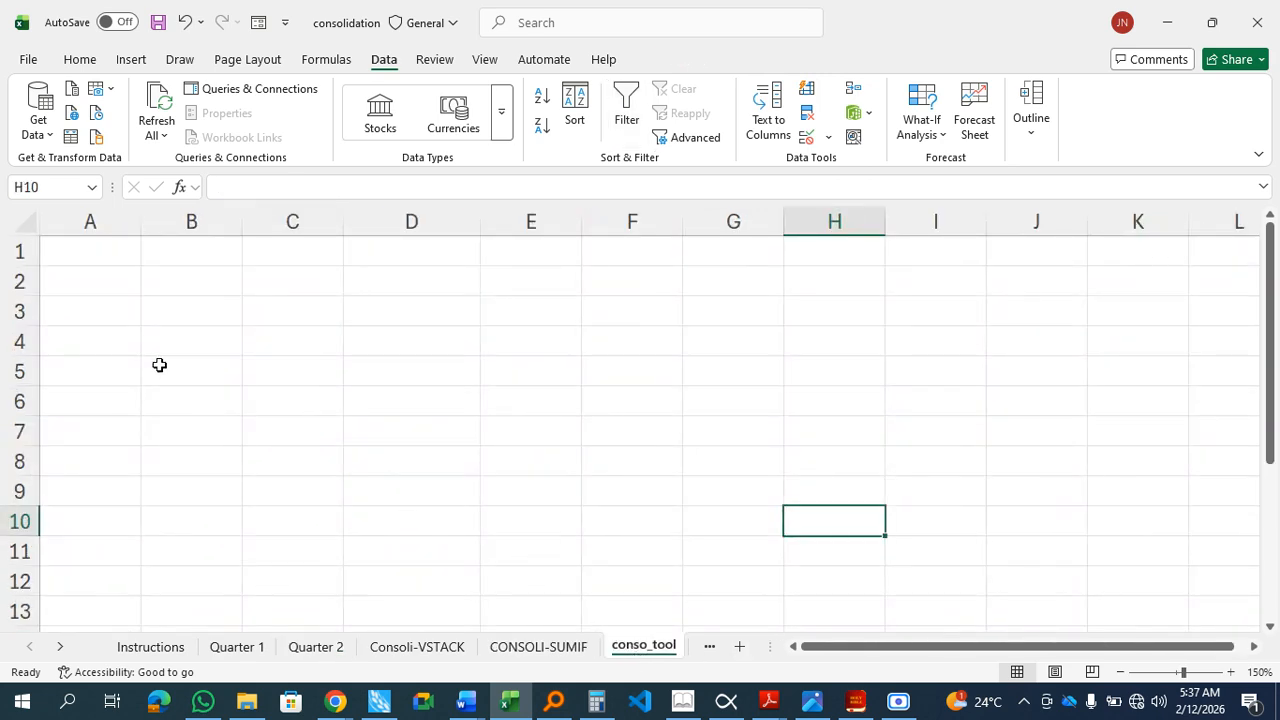
Step: Open Consolidate from cell A1 of the conso_tool sheet and set the function to Sum
click(82, 242)
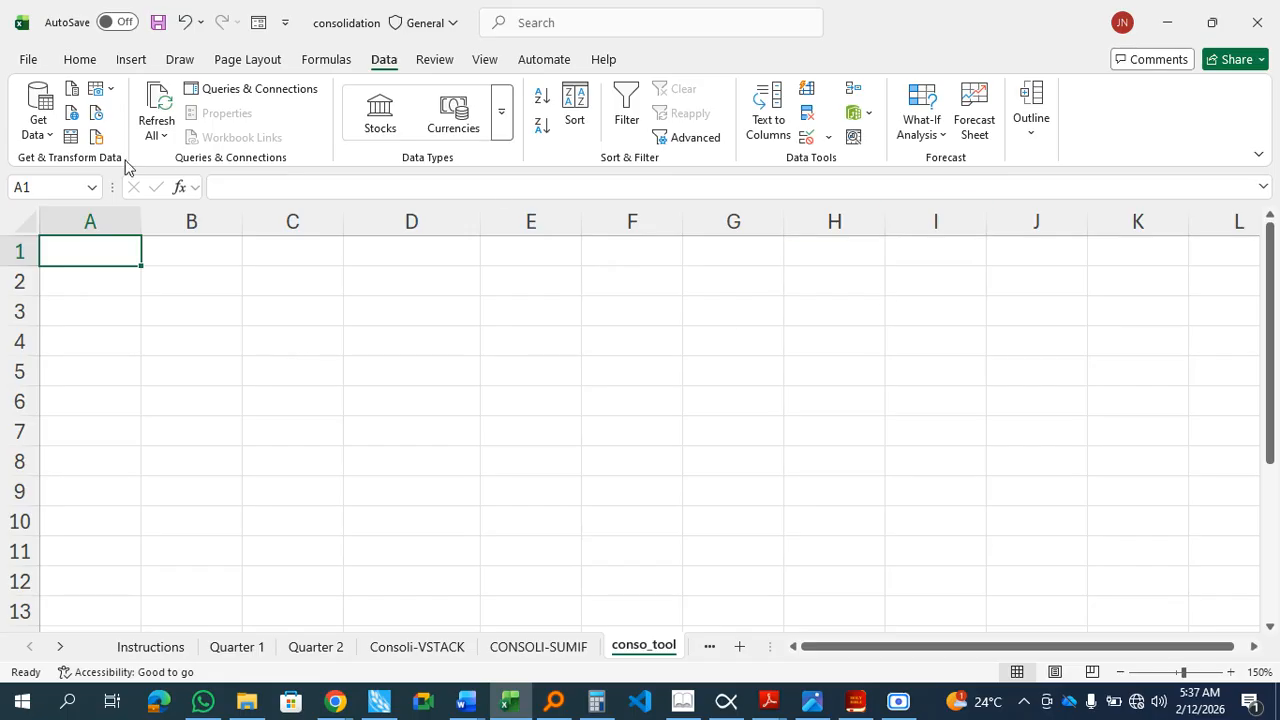
click(862, 91)
drag(511, 232, 530, 264)
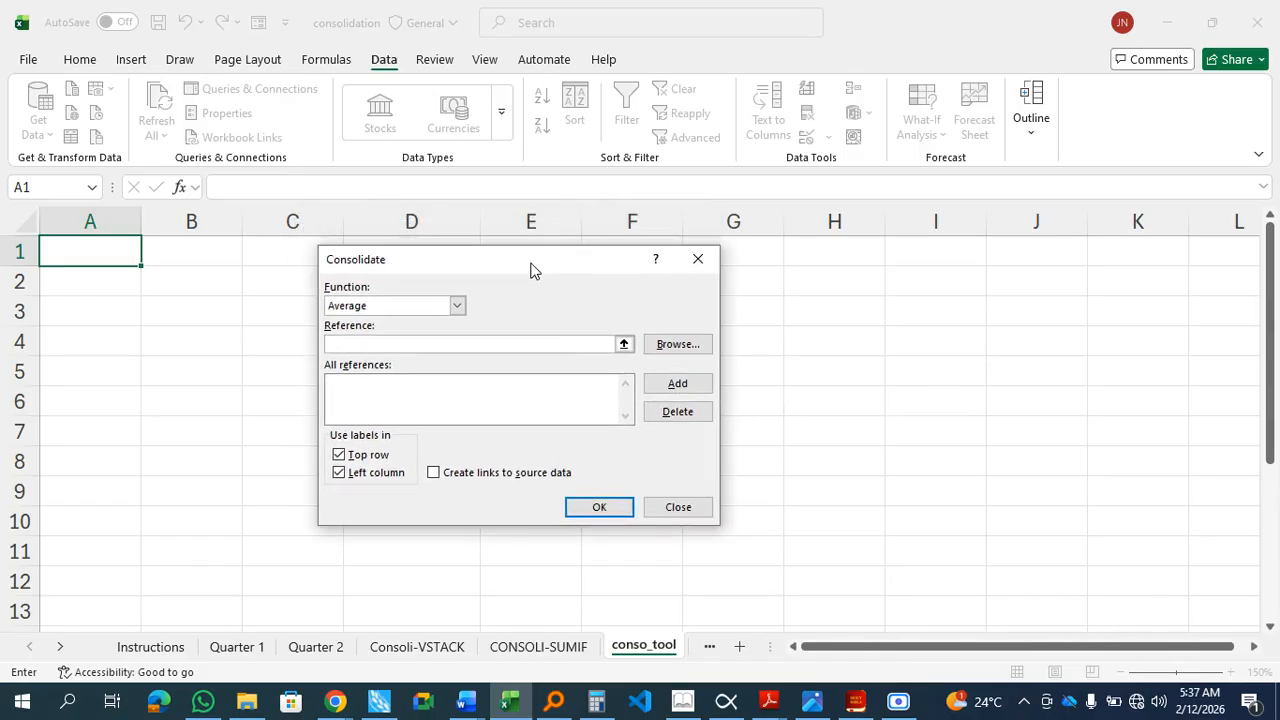
click(456, 306)
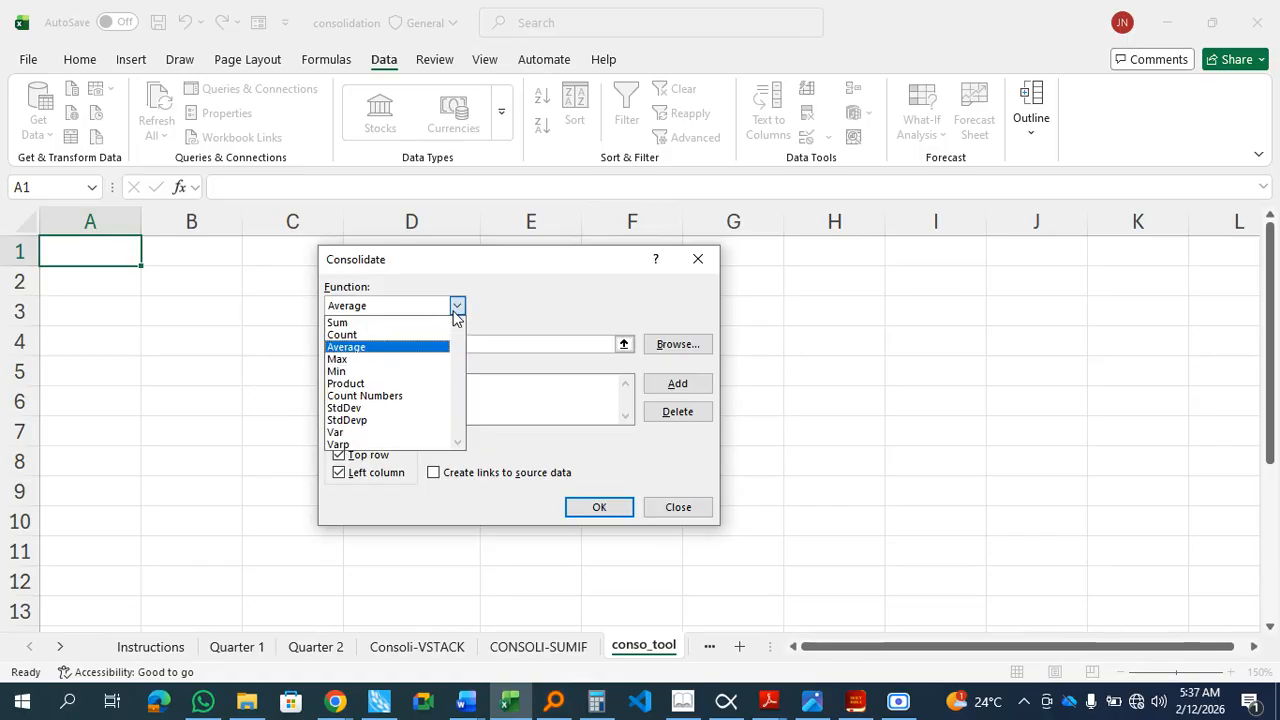
click(390, 323)
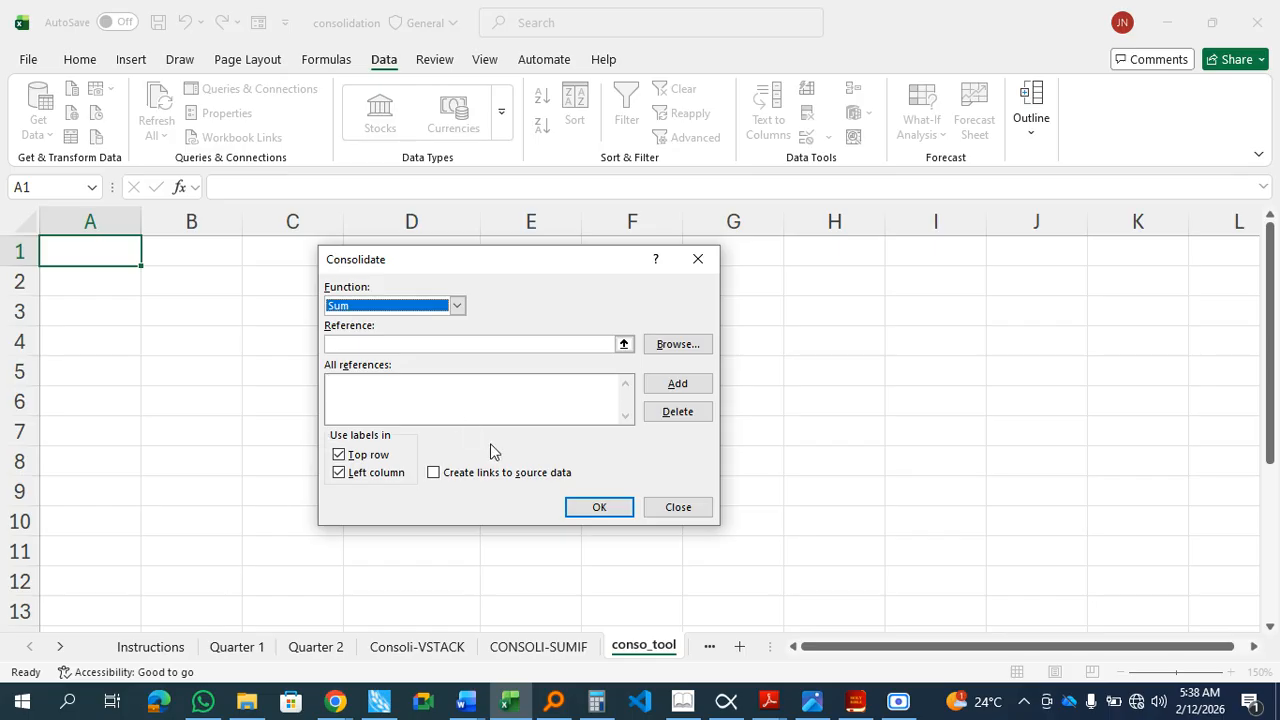
Step: Add the Quarter 1 range A1:G13 to the consolidation references
click(397, 344)
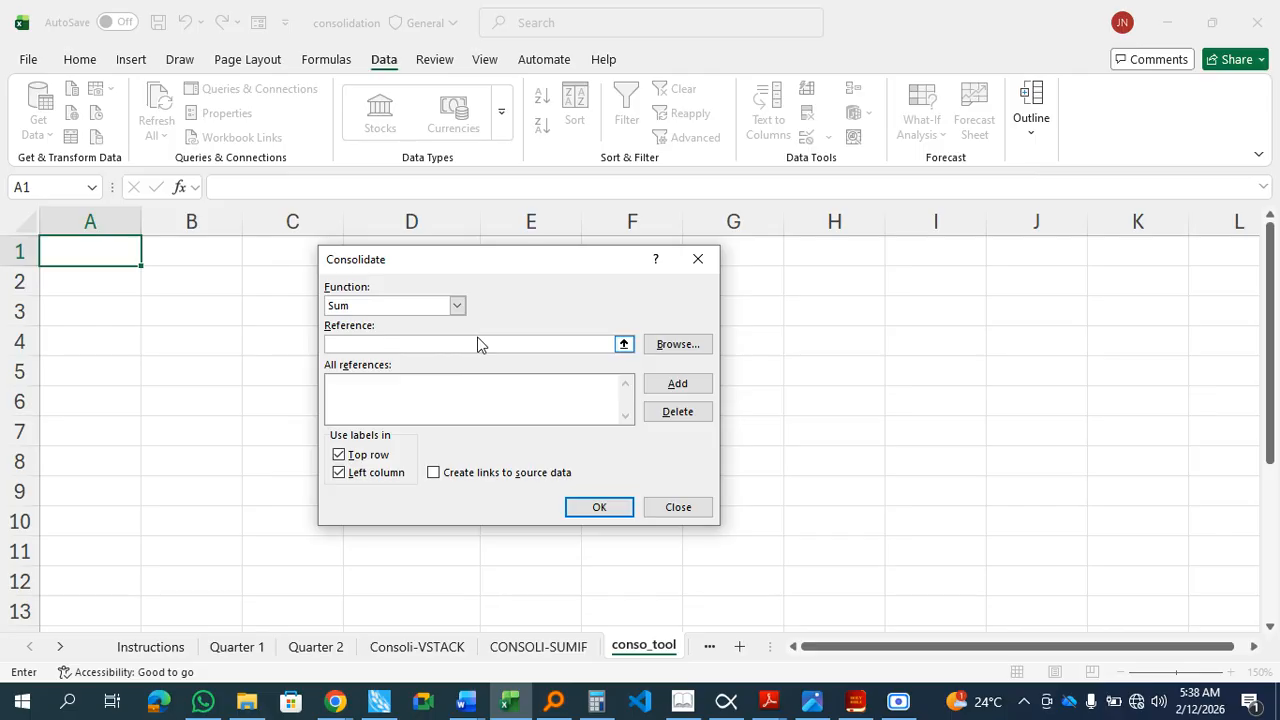
click(623, 344)
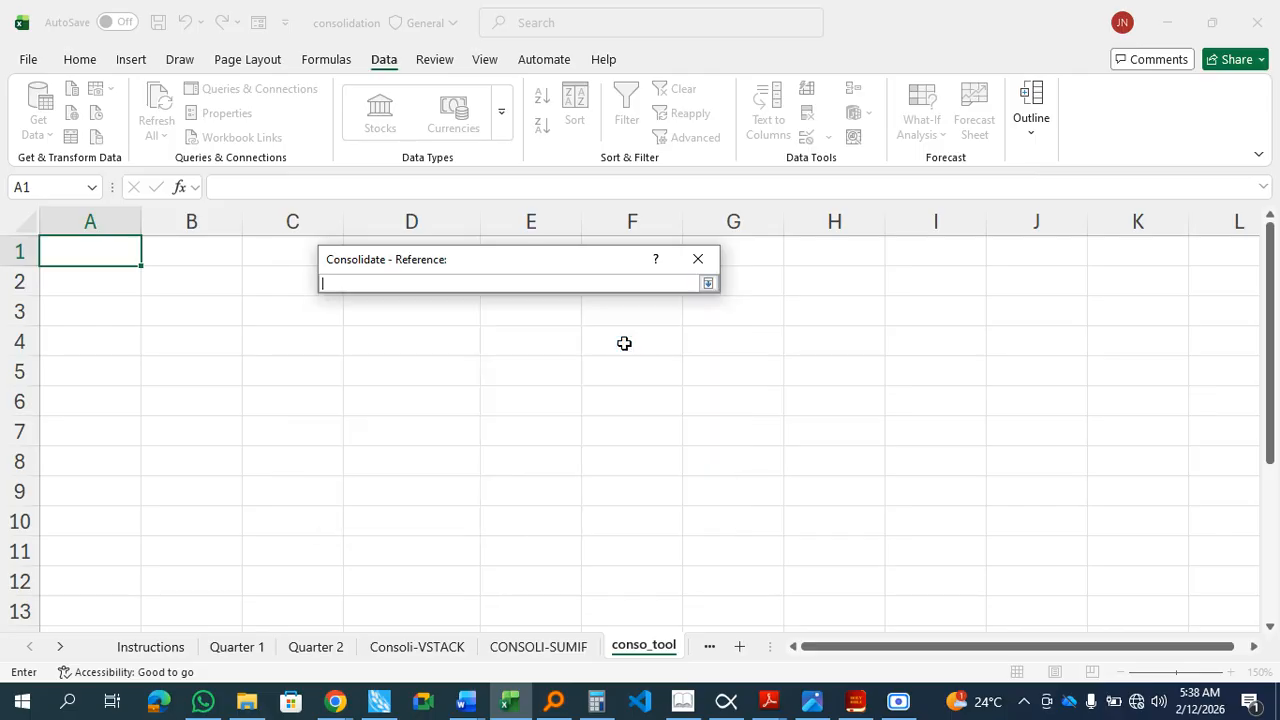
click(232, 650)
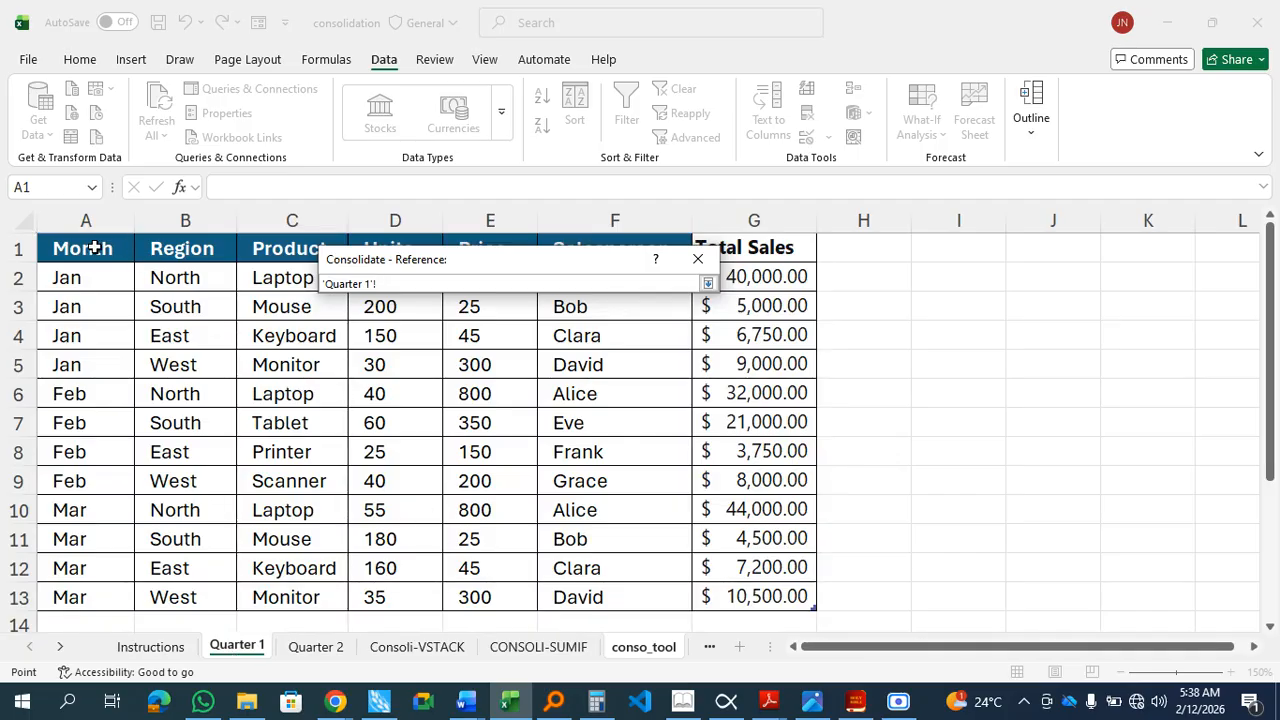
drag(95, 248, 760, 598)
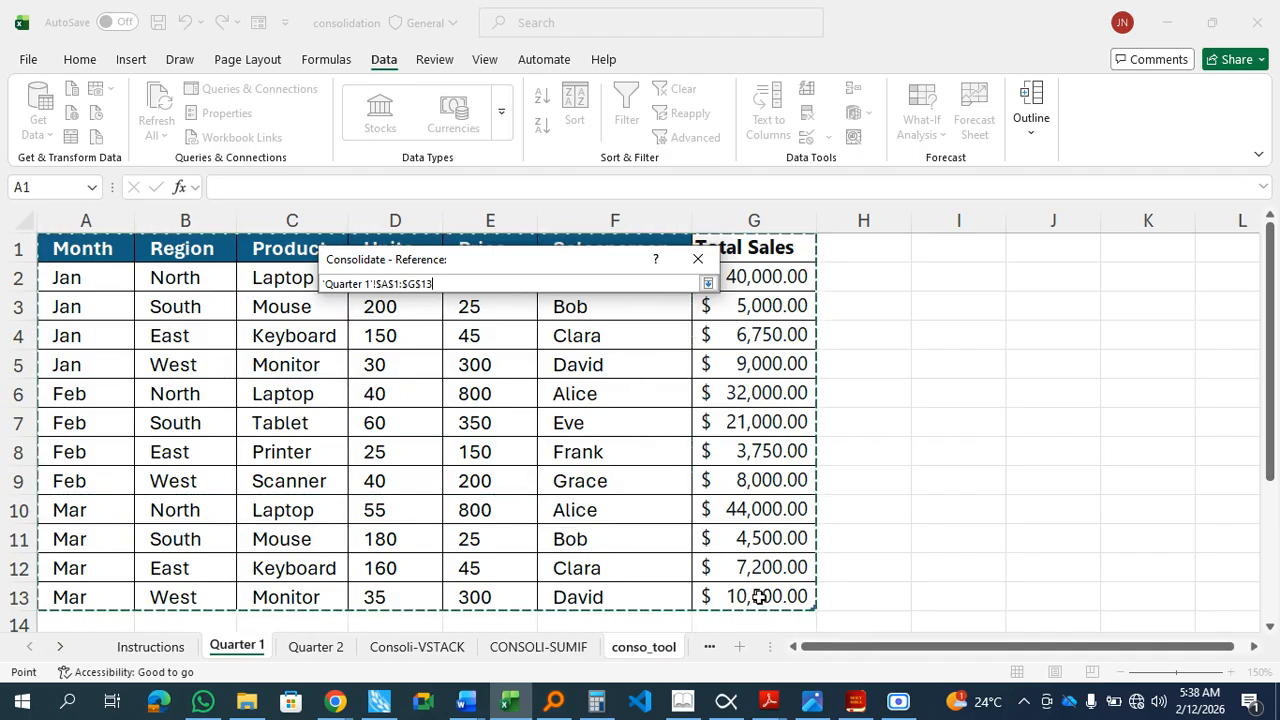
click(709, 284)
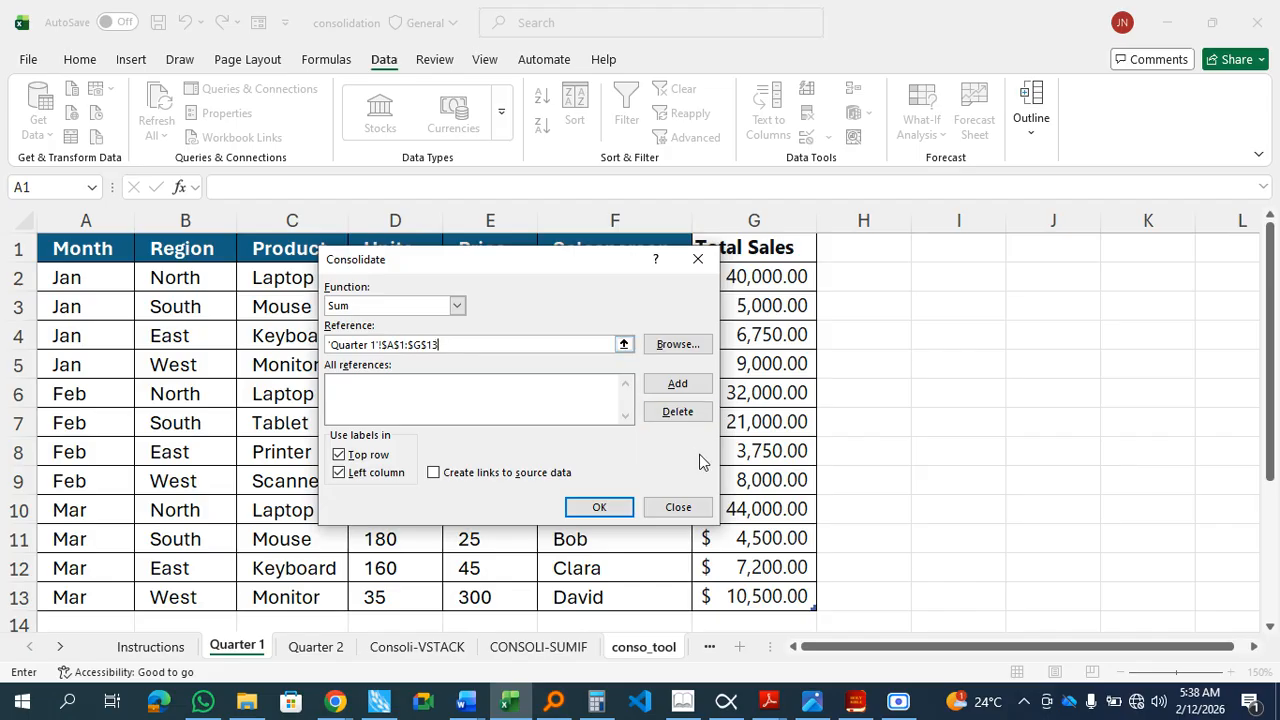
click(685, 386)
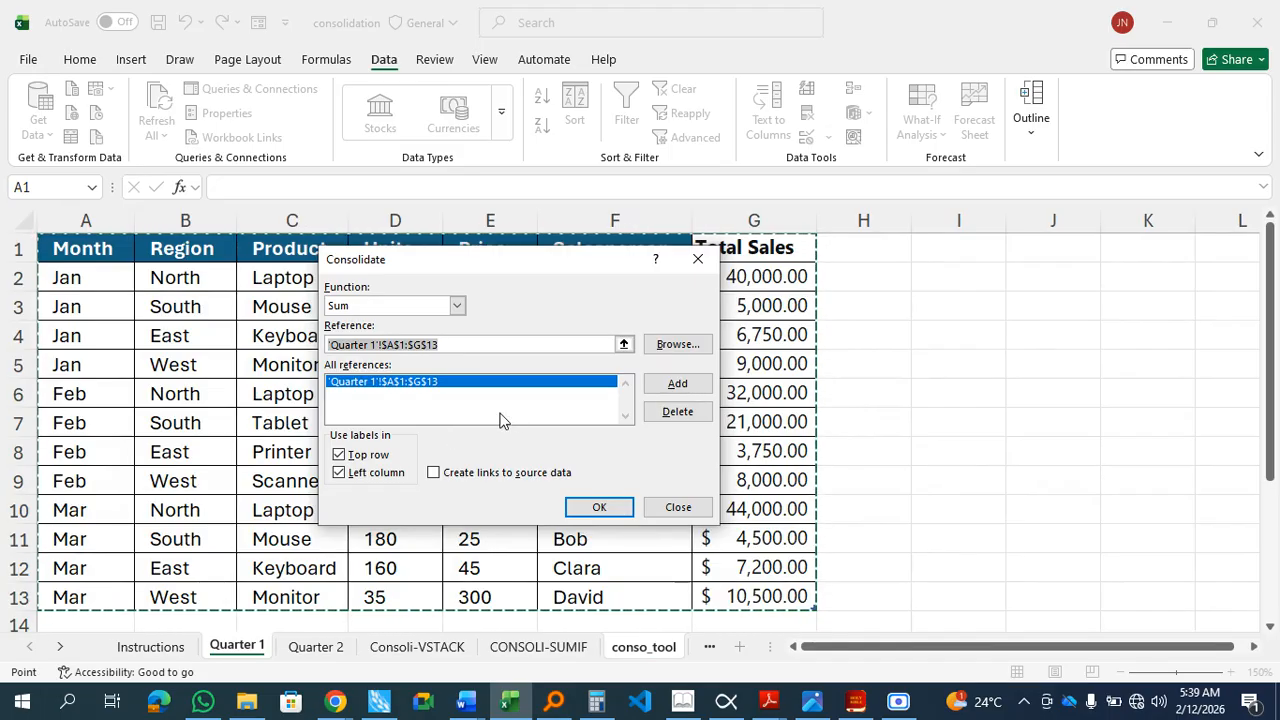
Step: Add the Quarter 2 range A1:G13 and run the consolidation using top row and left column labels
click(624, 344)
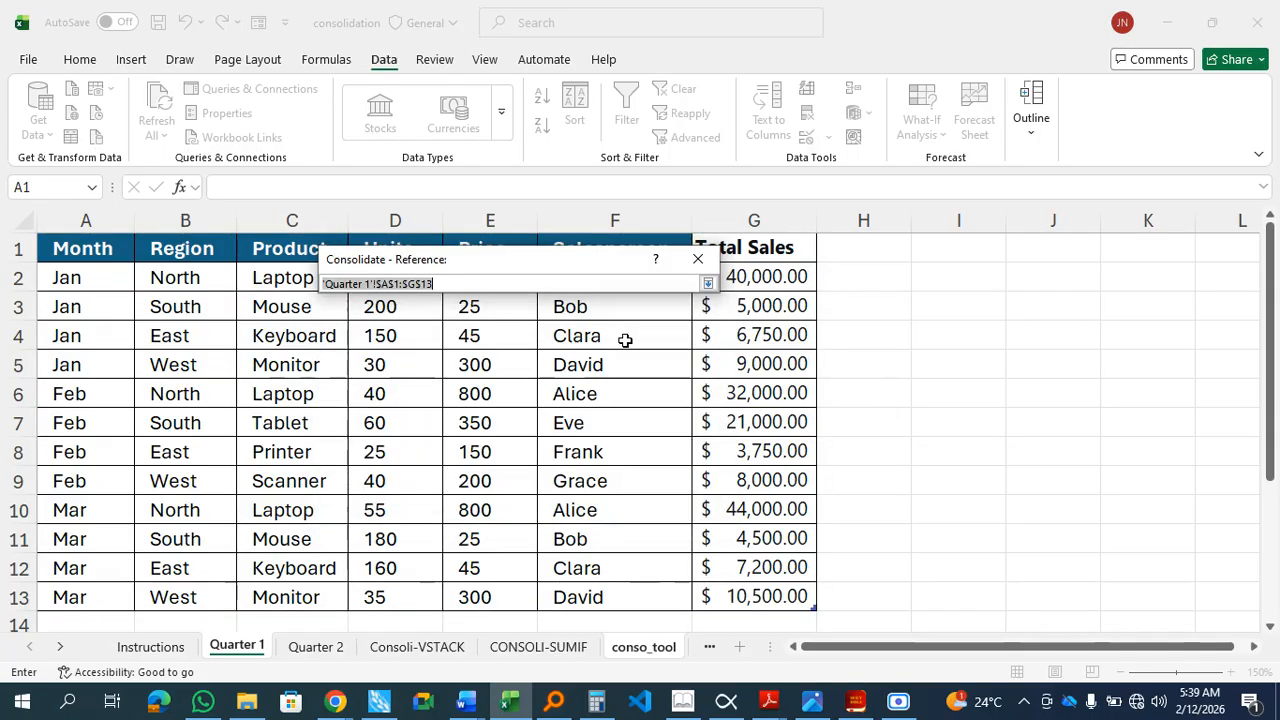
click(316, 647)
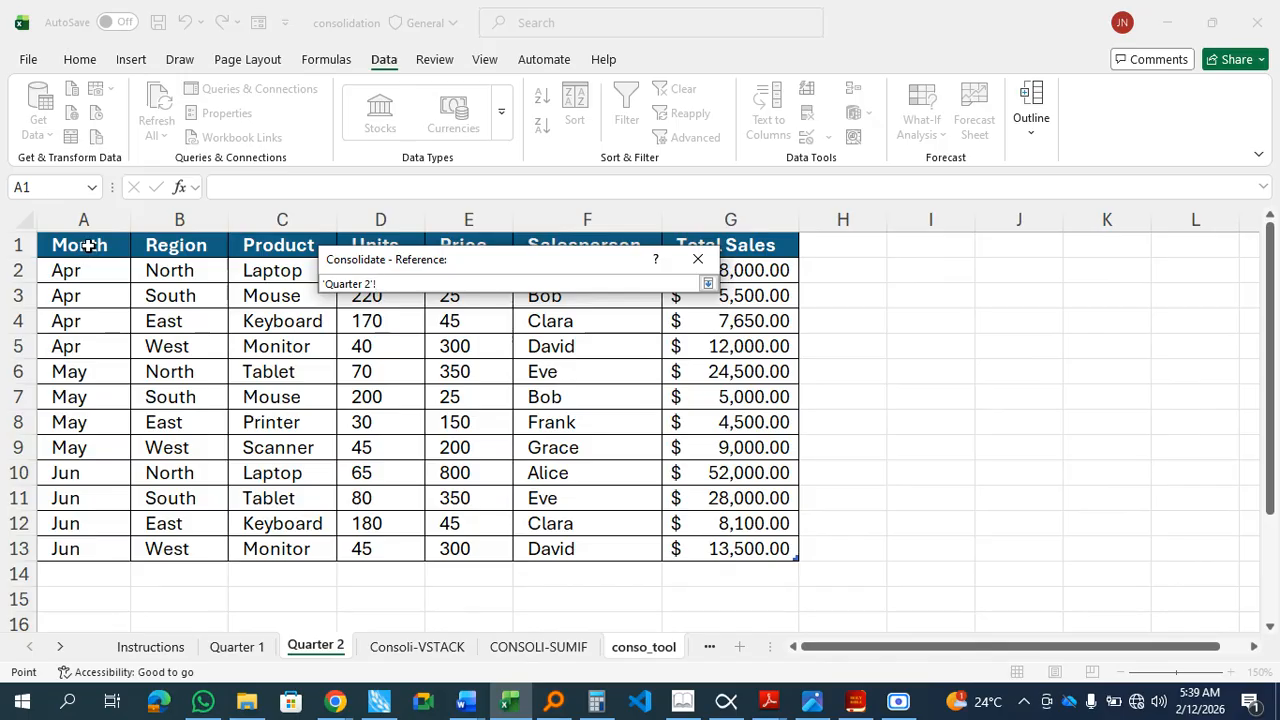
drag(140, 272, 760, 548)
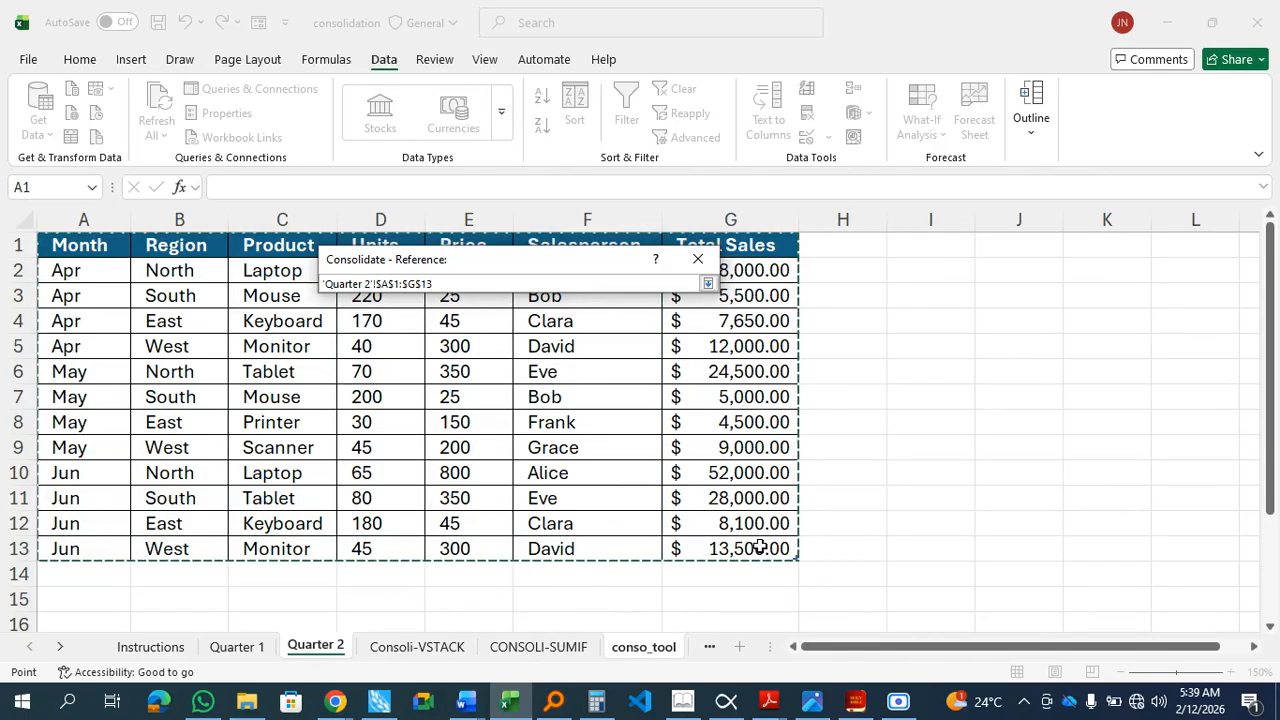
click(708, 286)
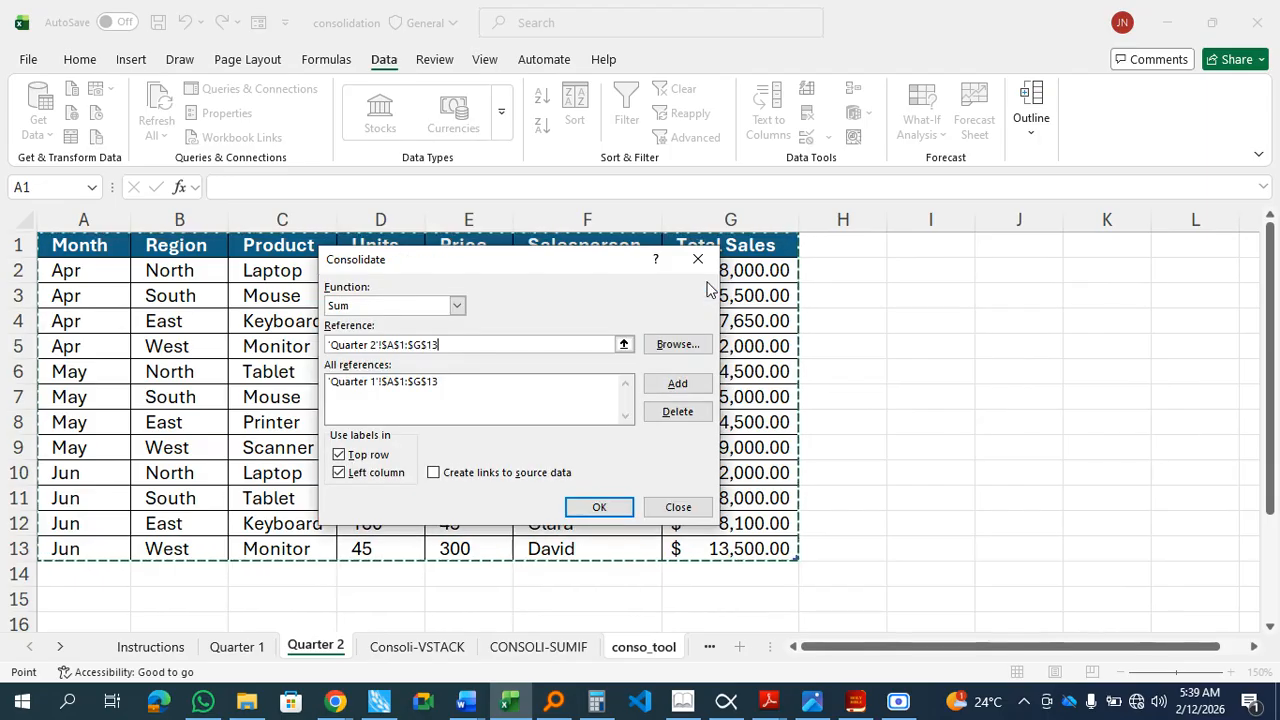
click(677, 387)
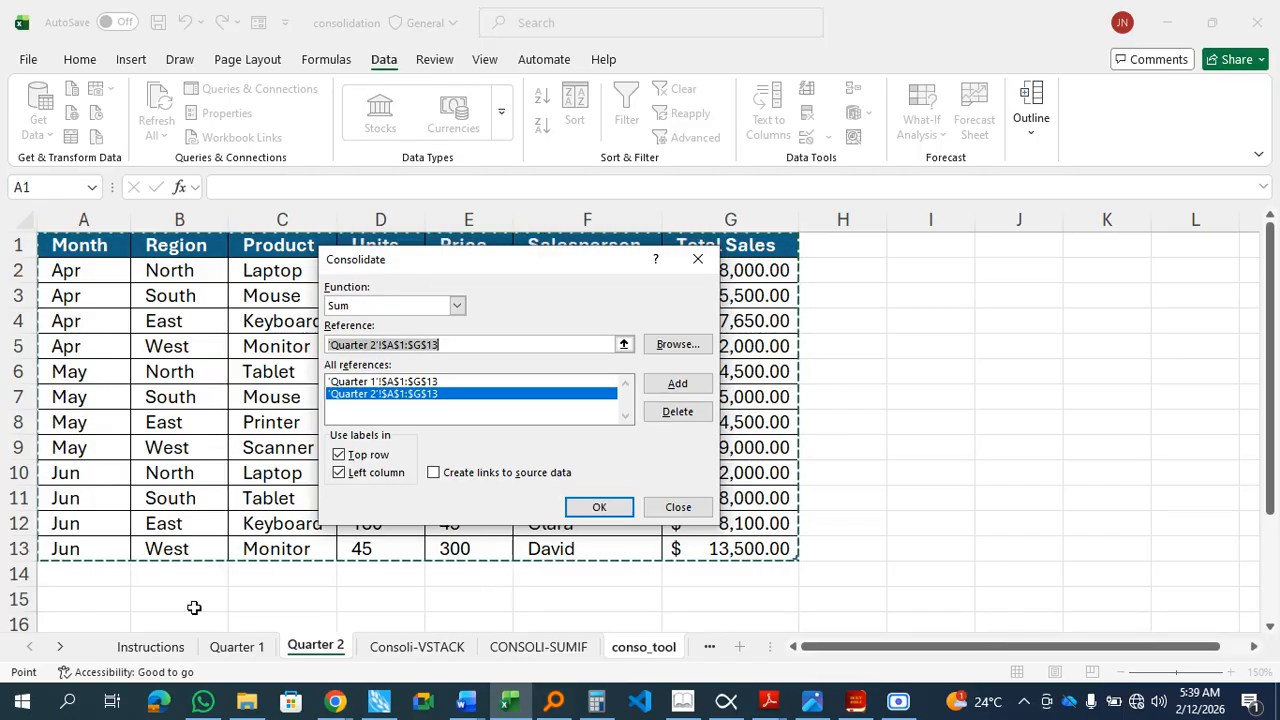
click(599, 507)
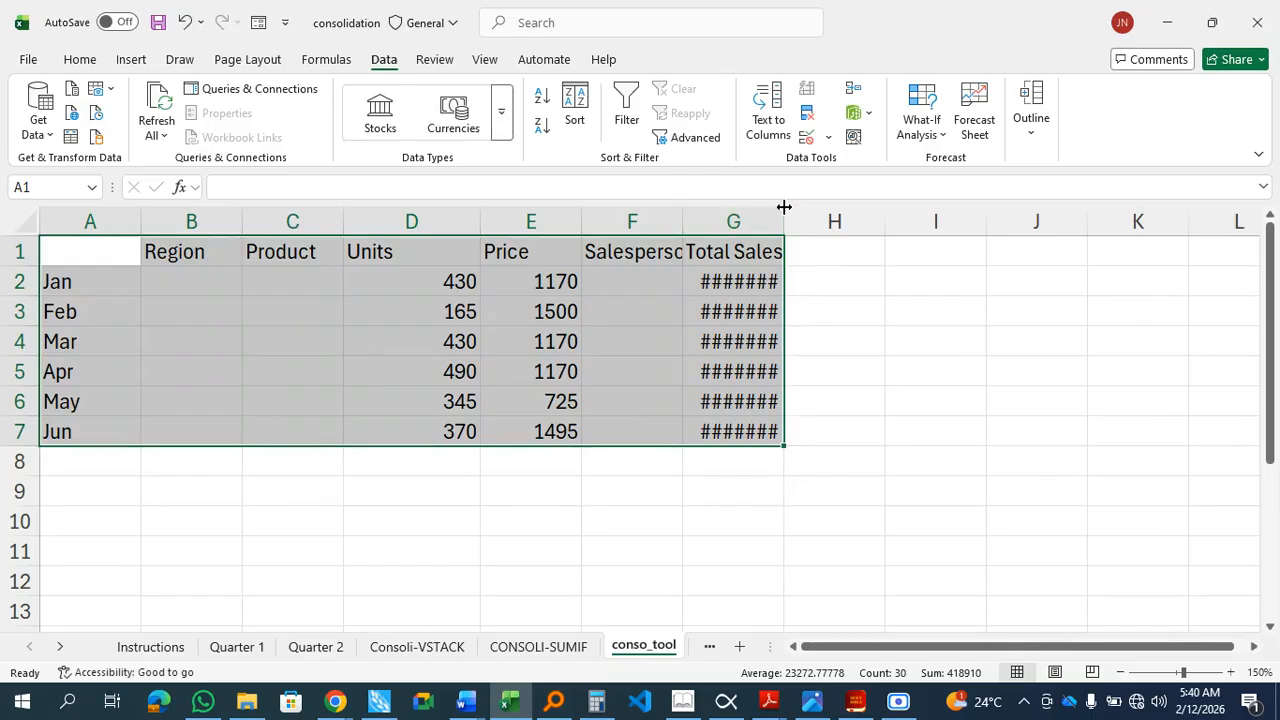
Step: Widen the Total Sales and Salesperson columns to fit their contents
drag(785, 213, 826, 217)
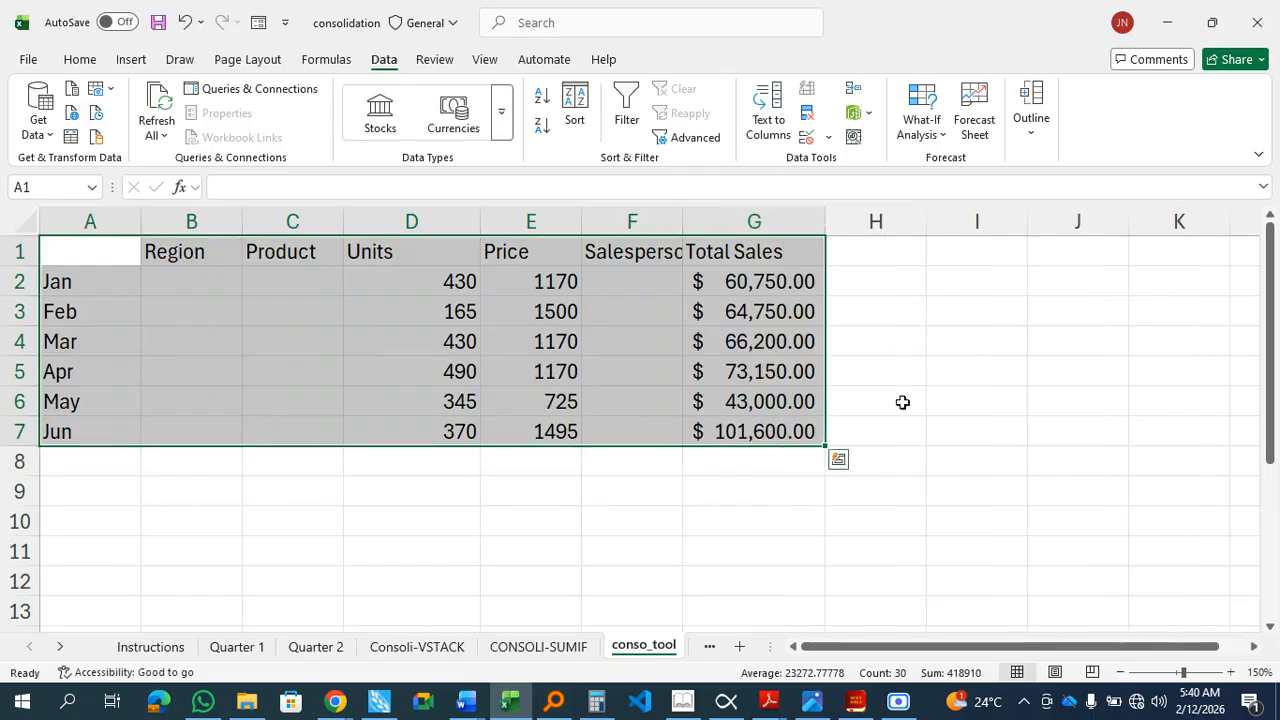
click(914, 444)
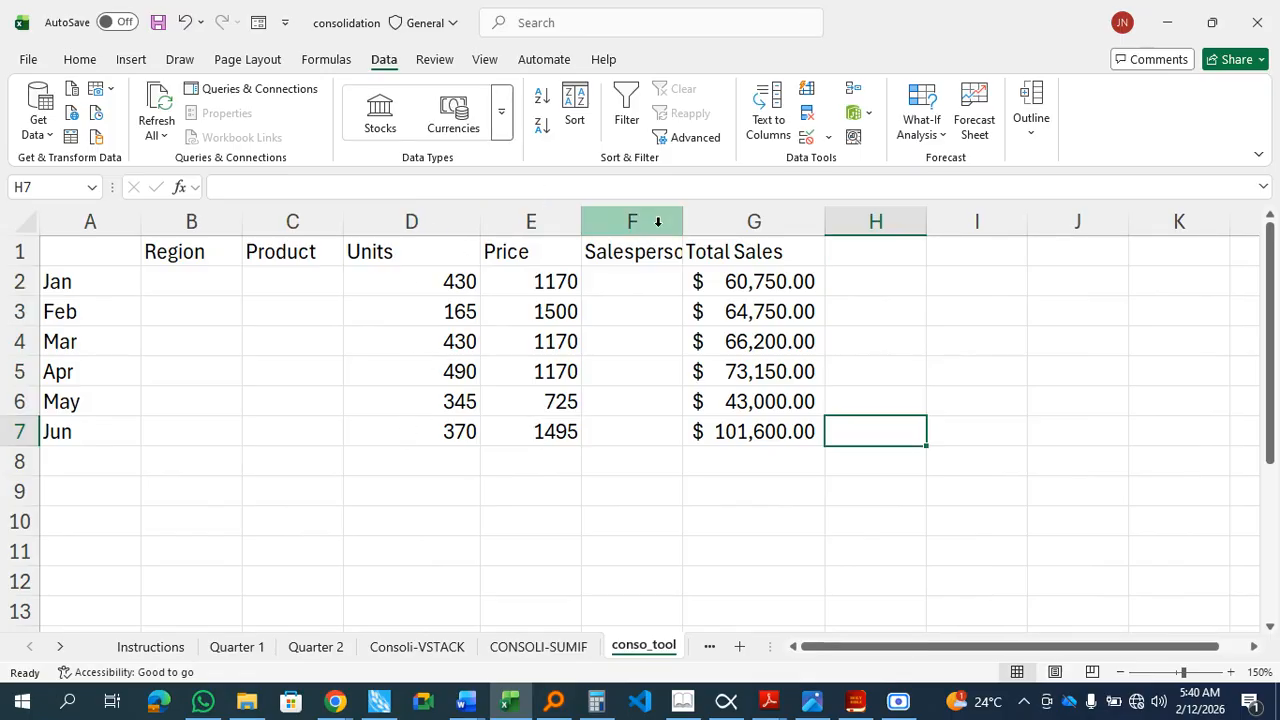
drag(683, 211, 731, 204)
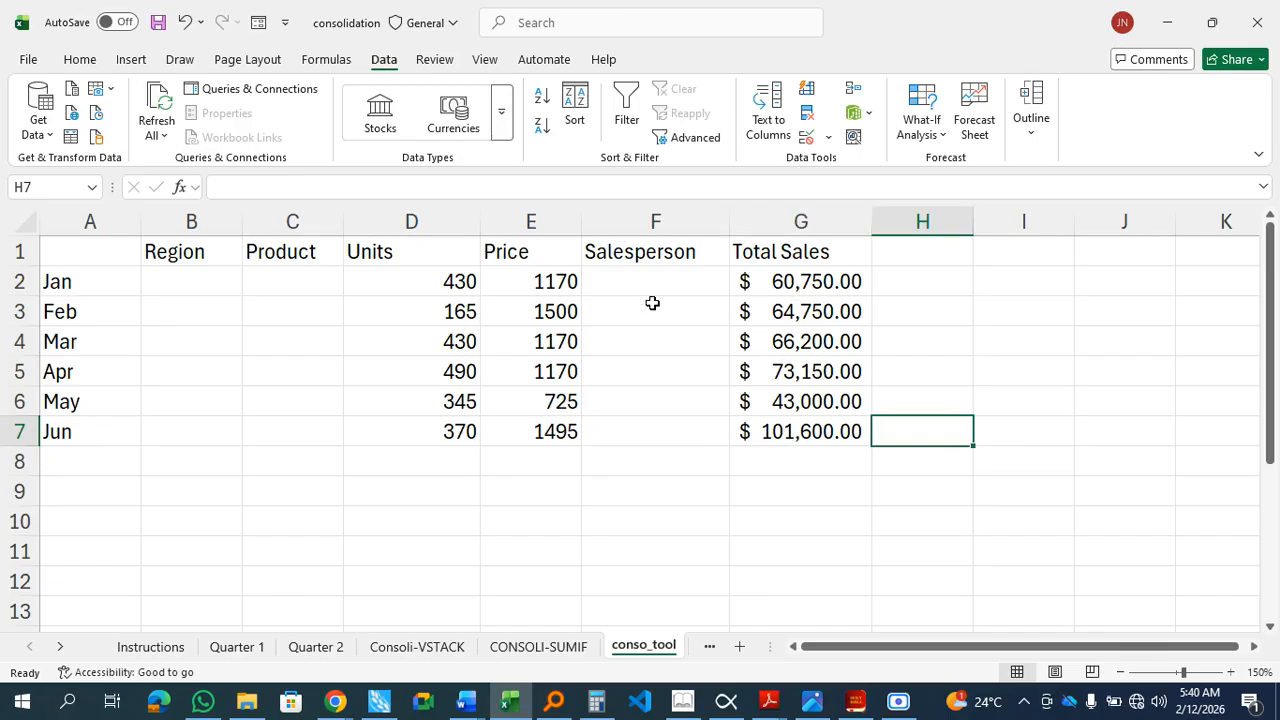
Step: Inspect the consolidated cells and the stored references in the Consolidate dialog
click(207, 282)
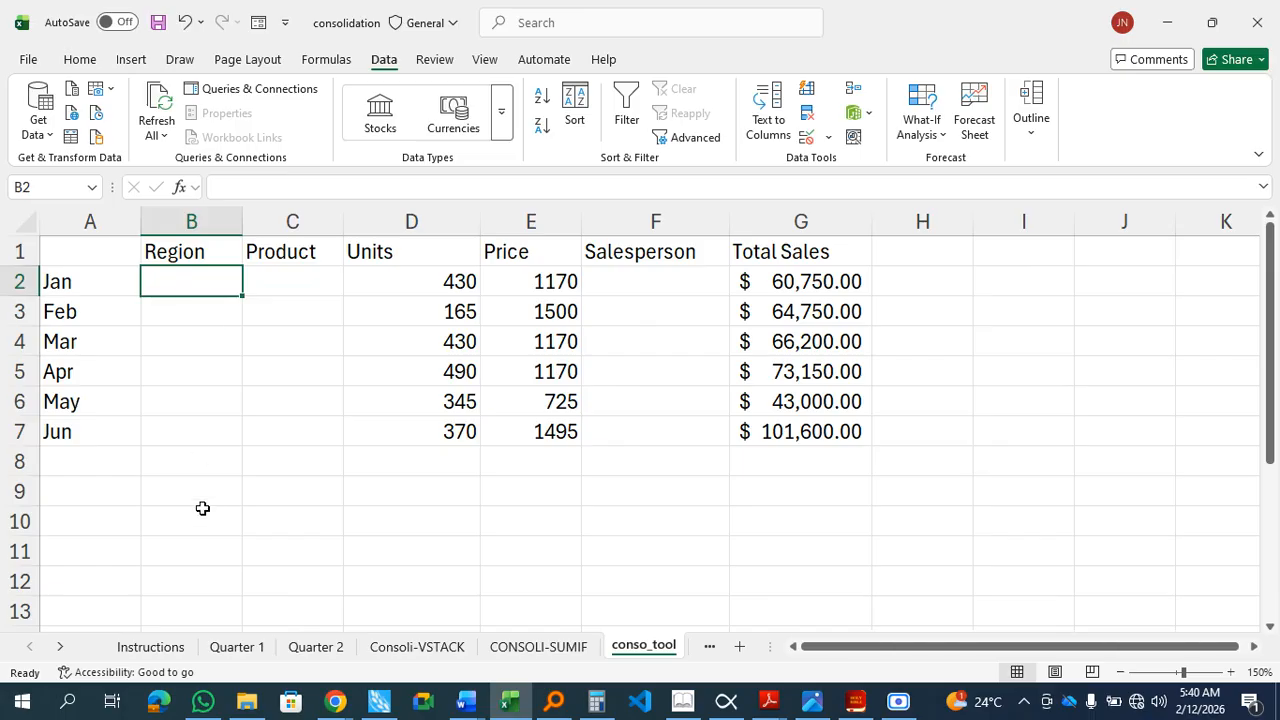
click(319, 273)
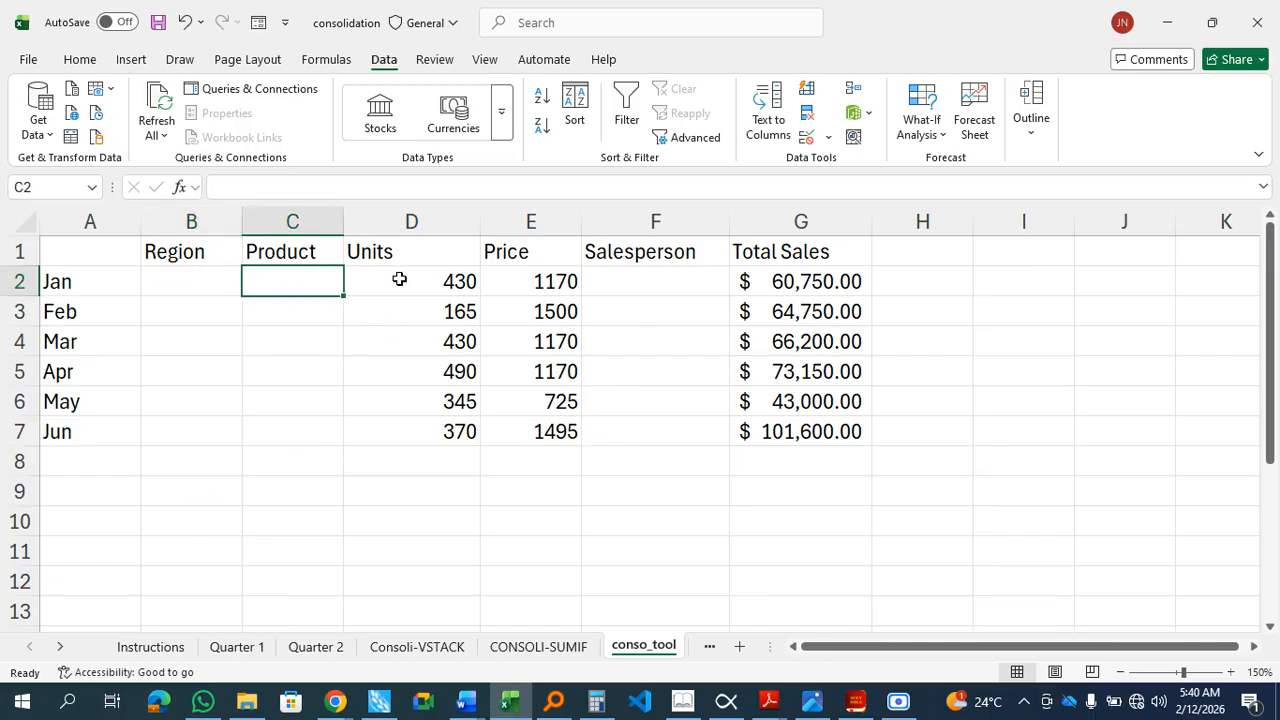
click(402, 287)
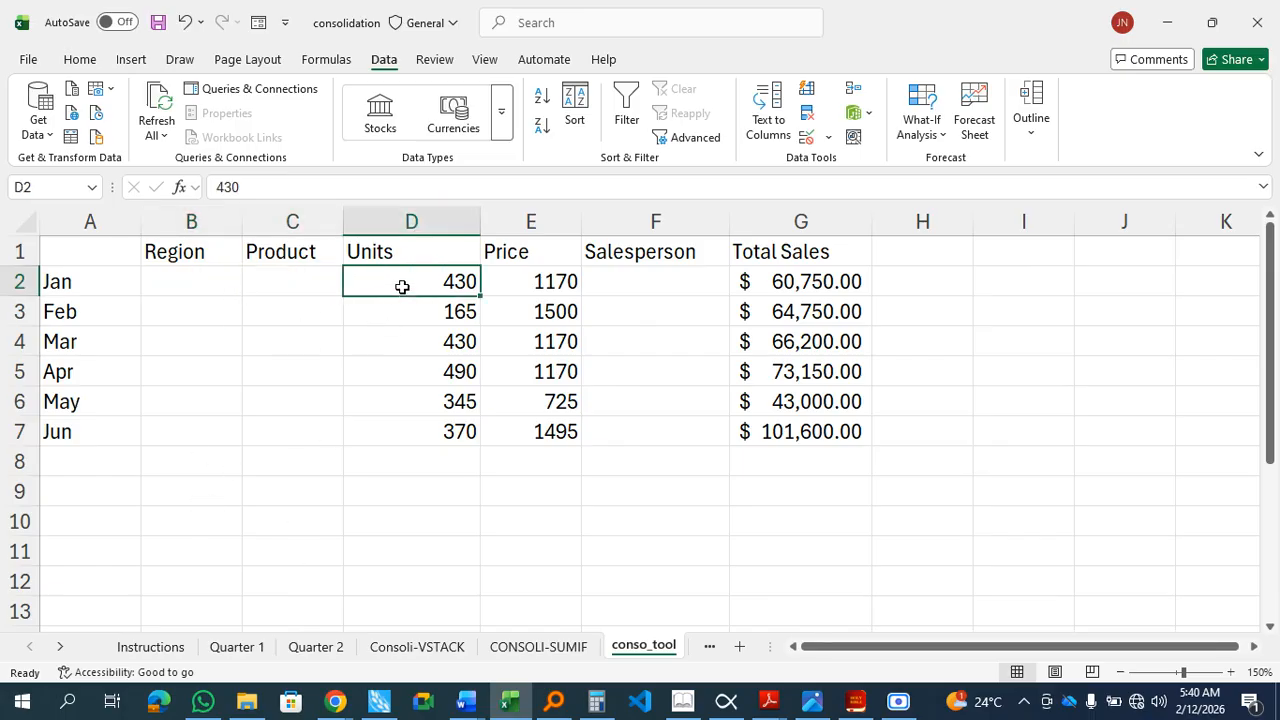
click(518, 280)
click(670, 279)
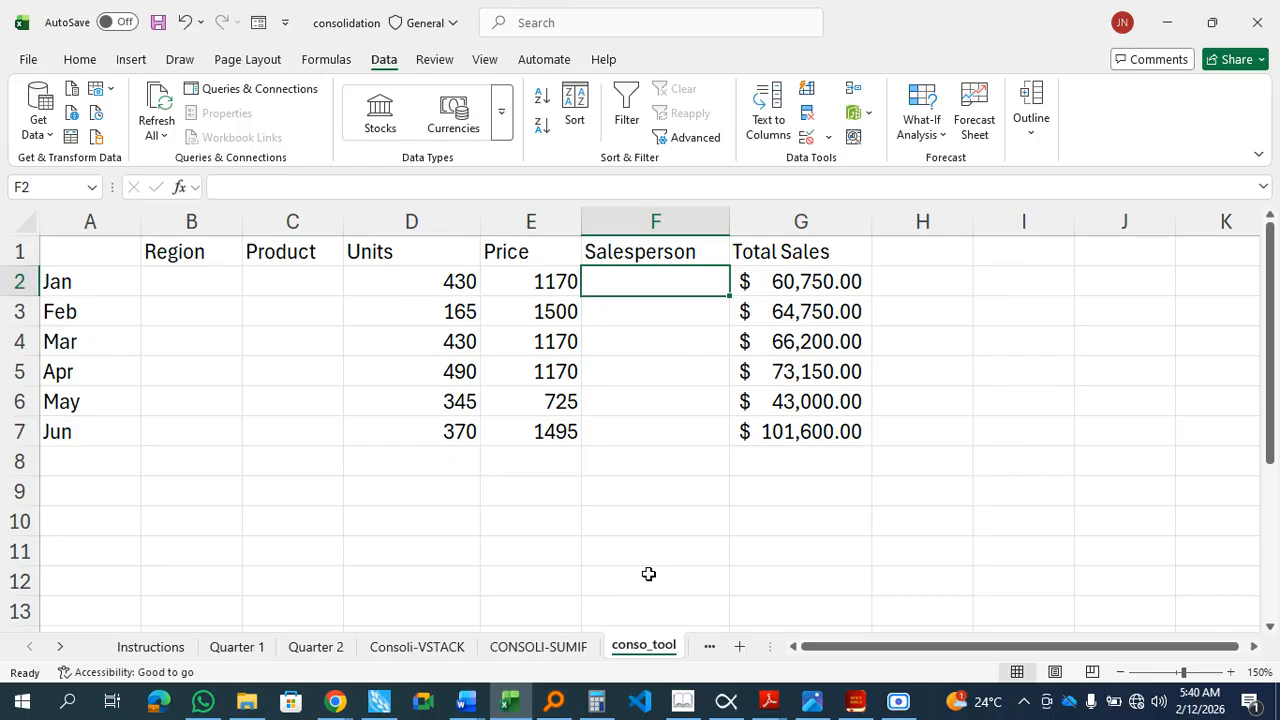
click(852, 86)
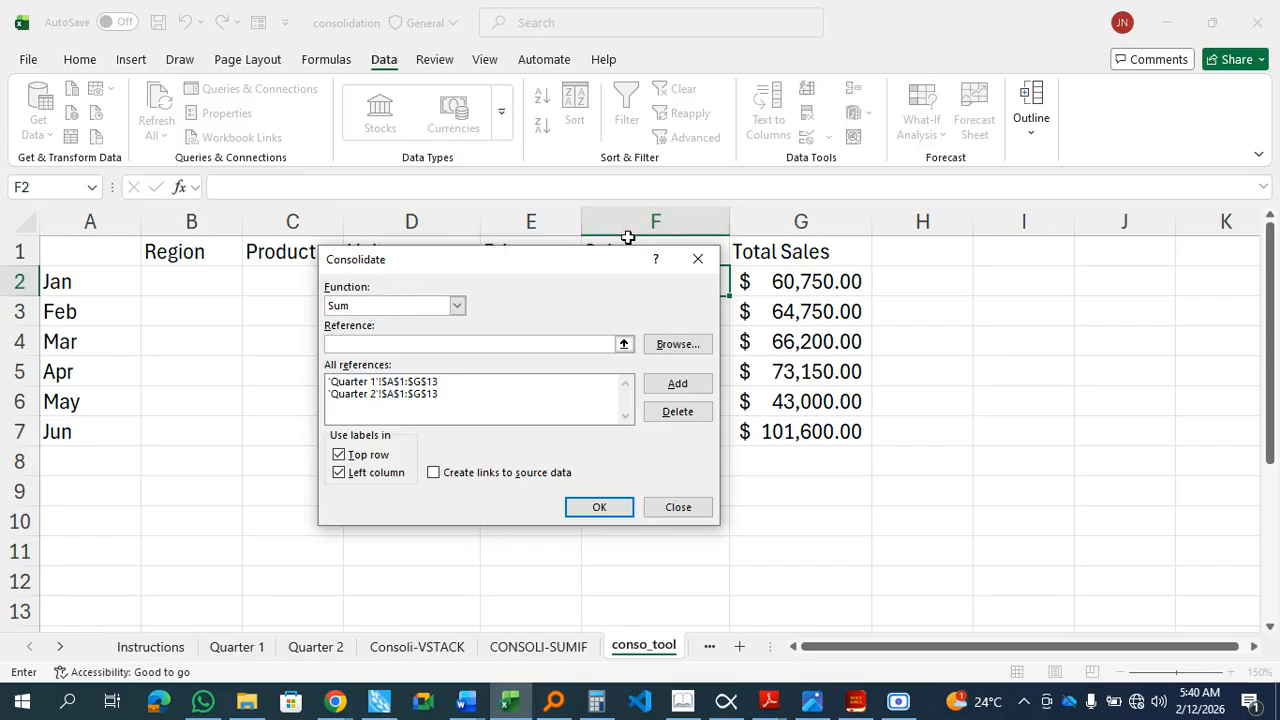
click(698, 261)
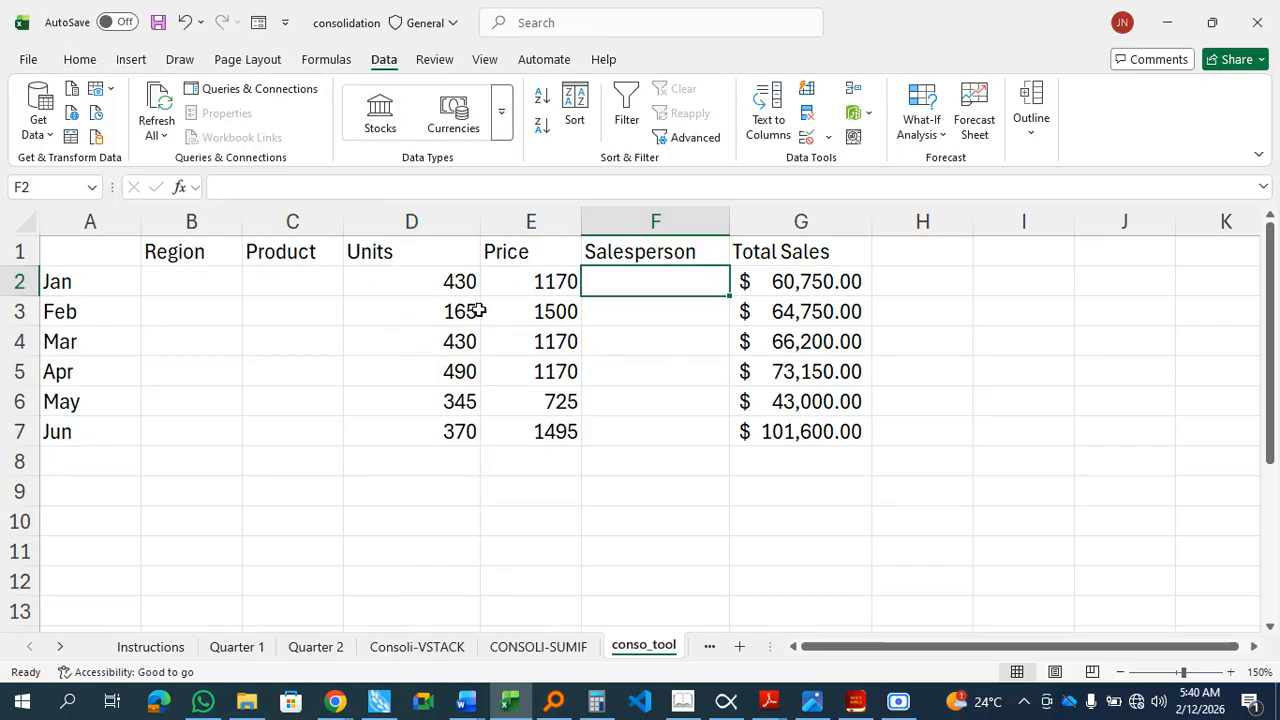
Step: Delete the empty Region and Product columns from the consolidated table
click(167, 283)
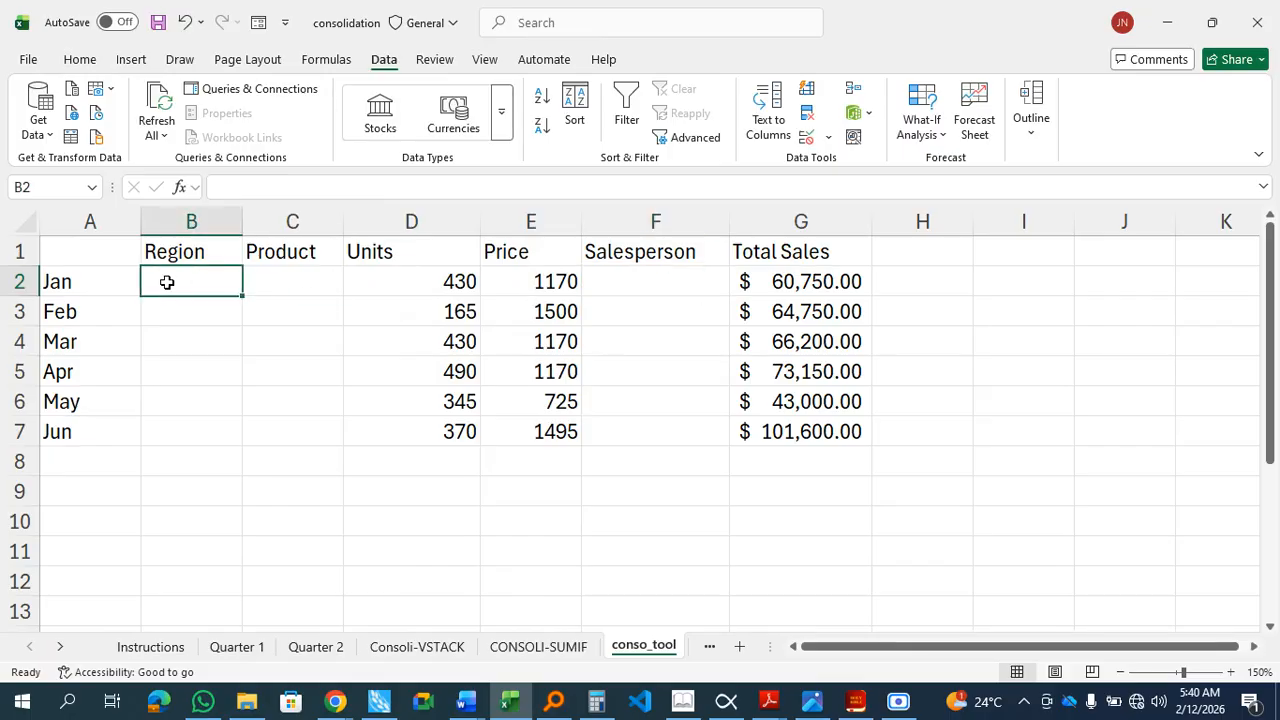
click(288, 279)
click(220, 282)
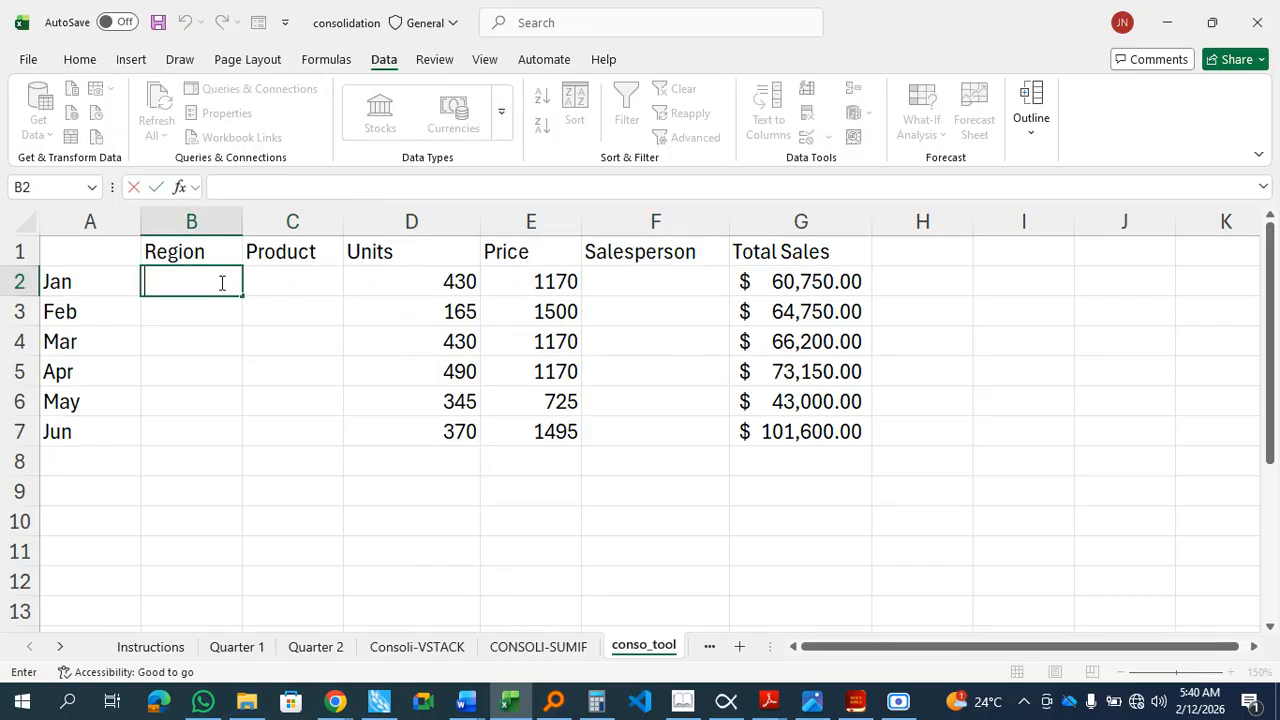
click(229, 318)
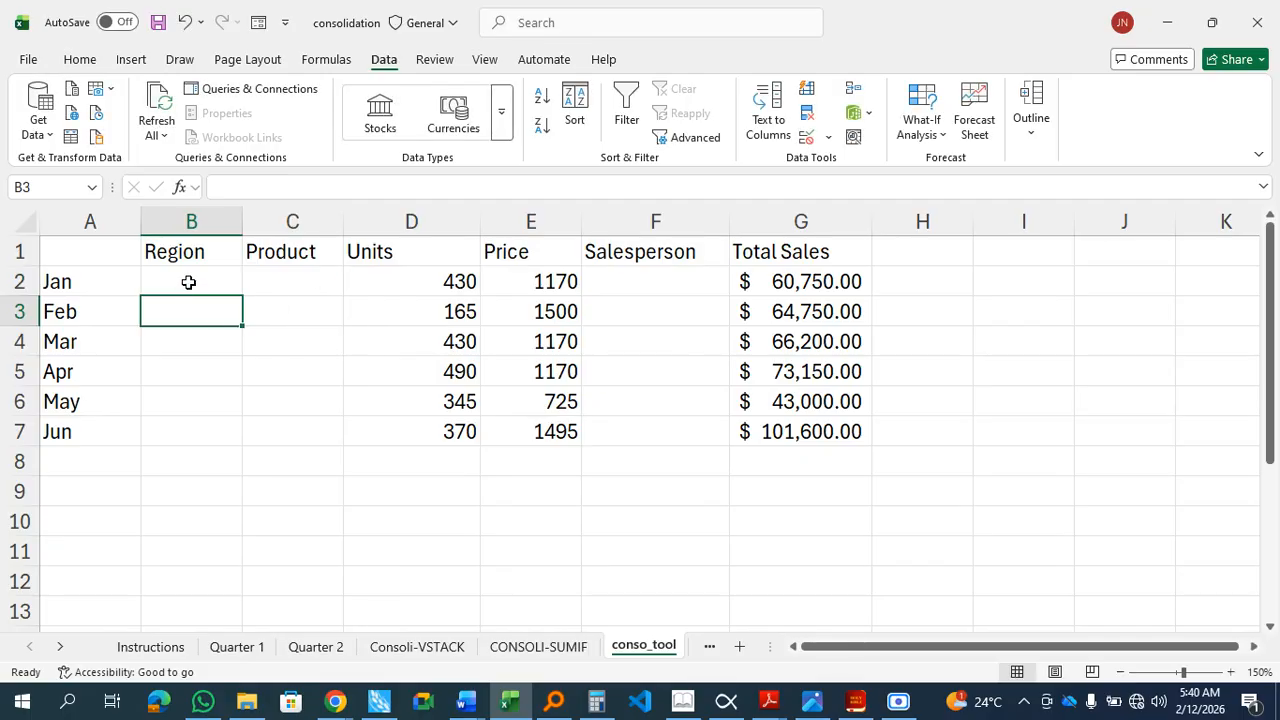
drag(188, 282, 209, 400)
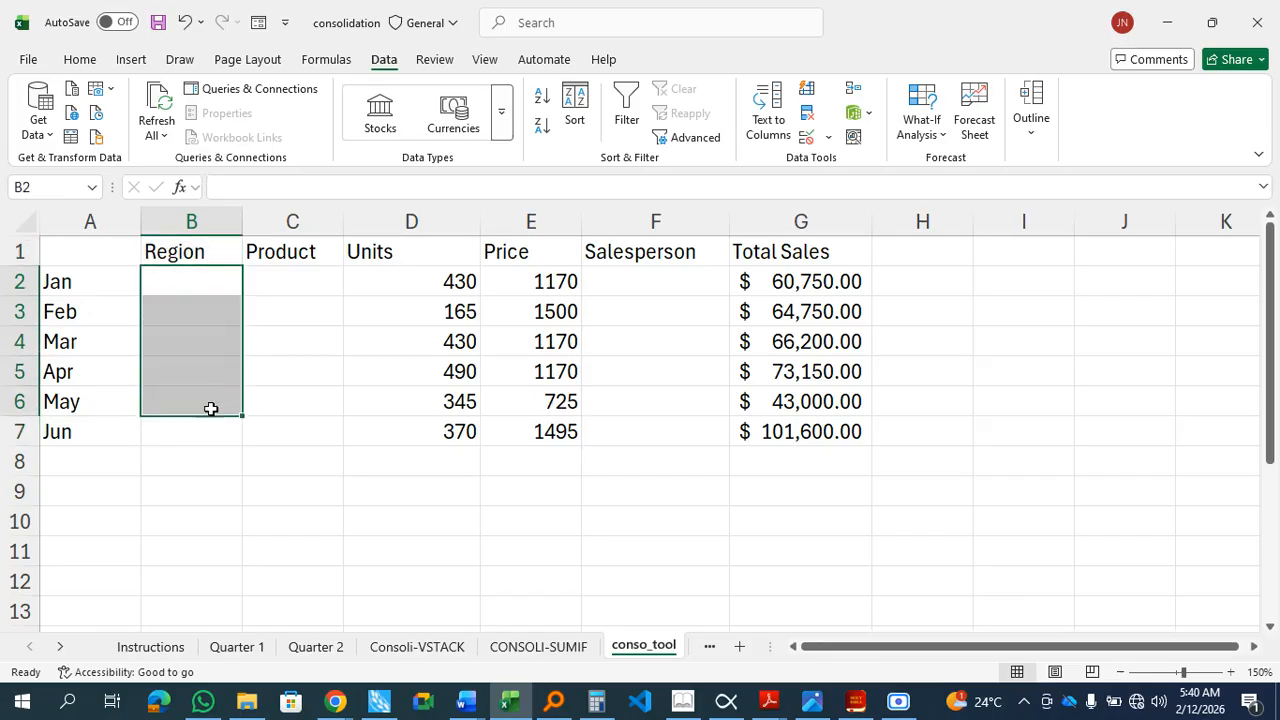
click(210, 476)
drag(303, 286, 306, 437)
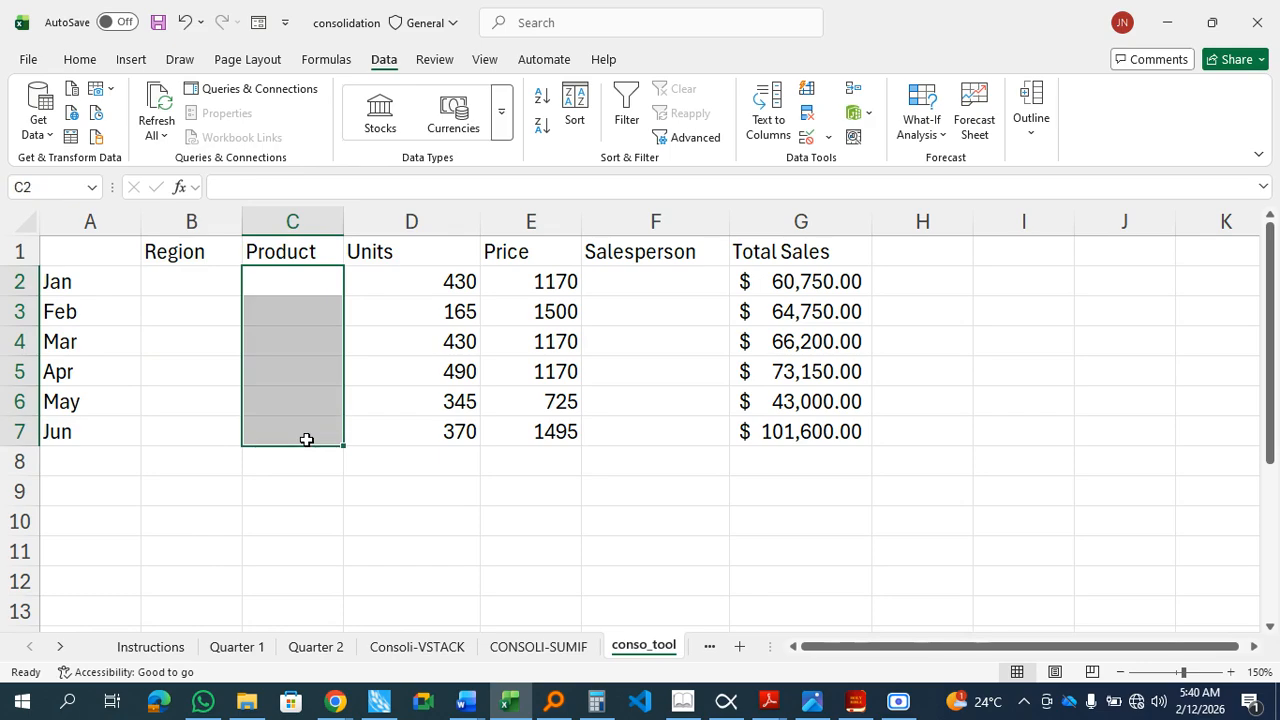
click(197, 213)
drag(197, 219, 290, 214)
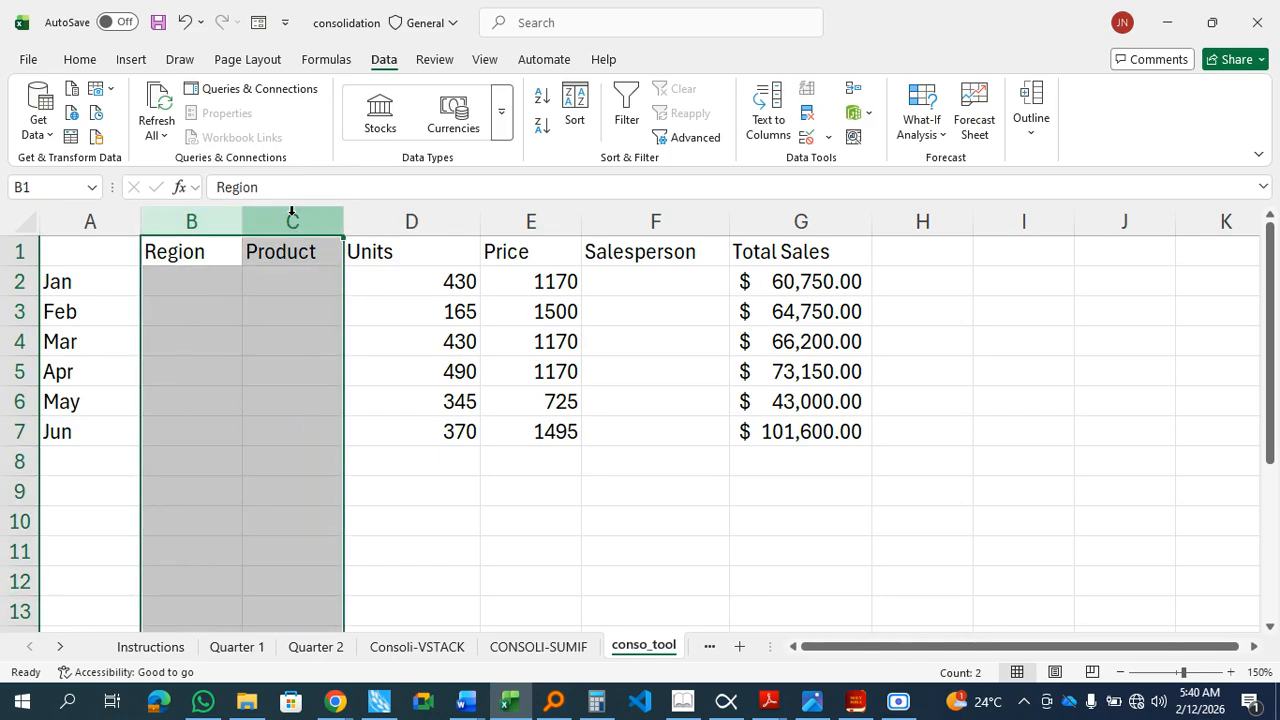
right_click(291, 214)
click(366, 427)
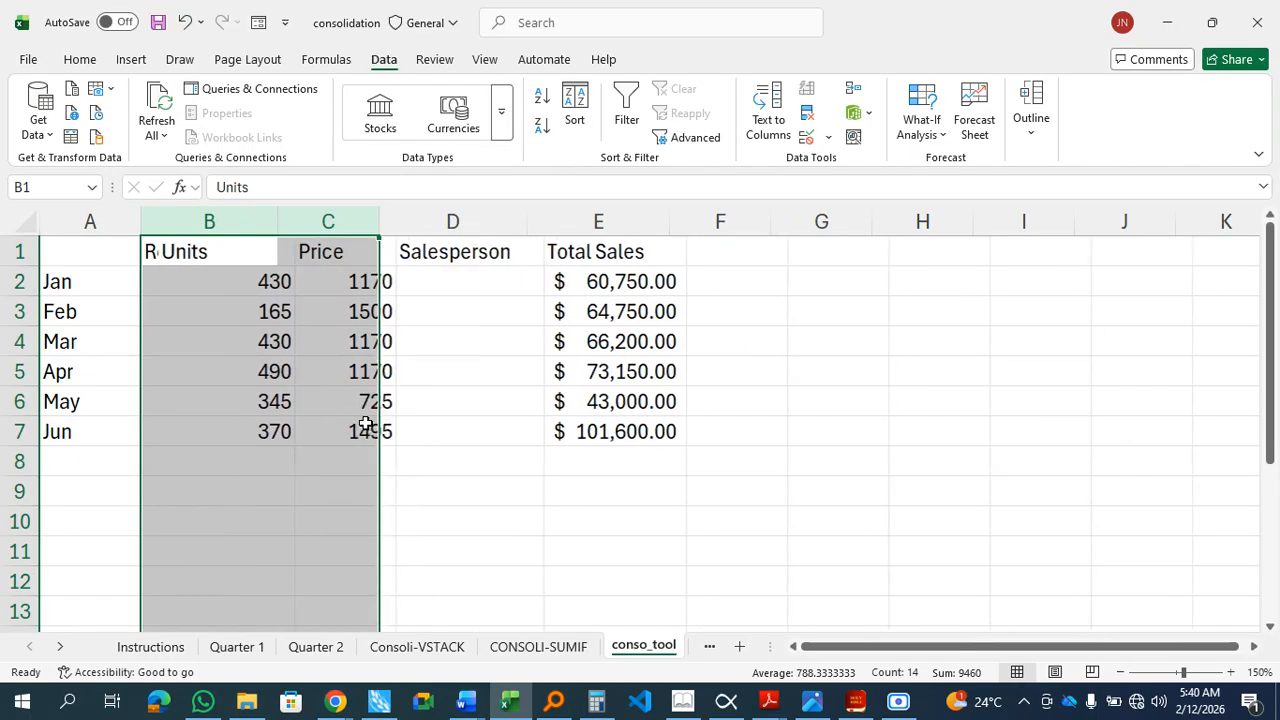
Step: Delete the empty Salesperson column from the consolidated table
click(359, 499)
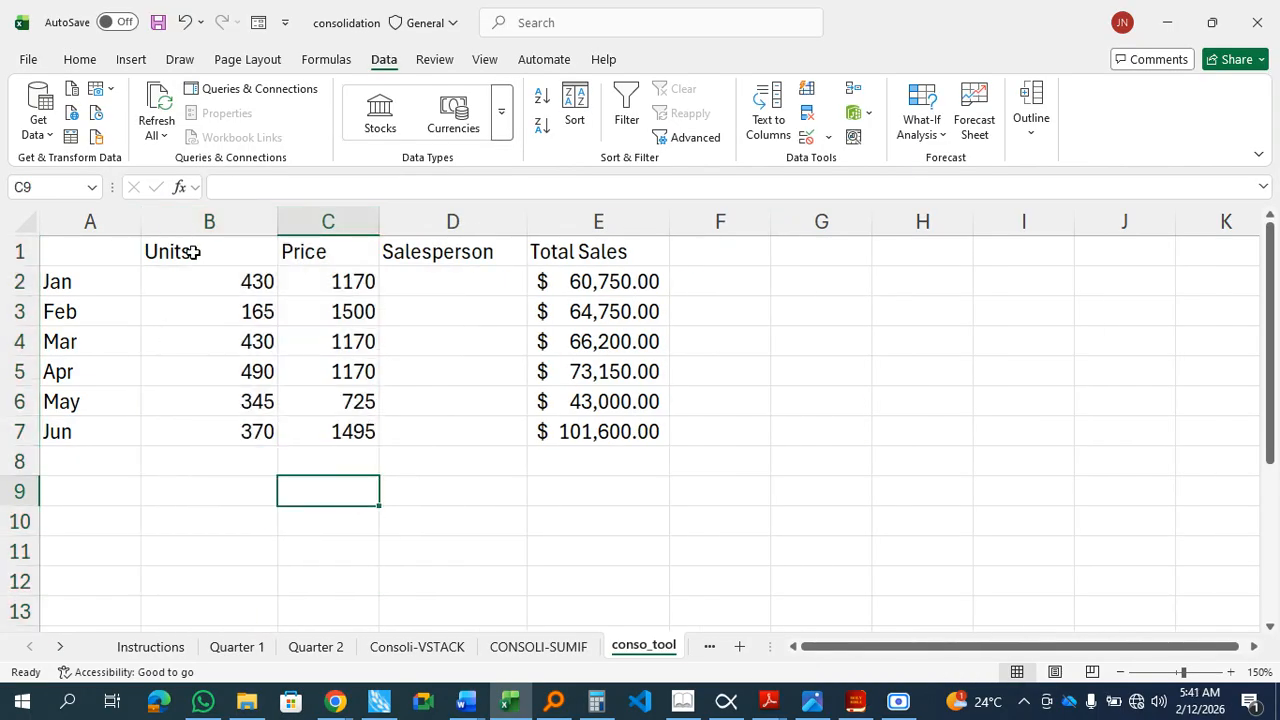
right_click(465, 219)
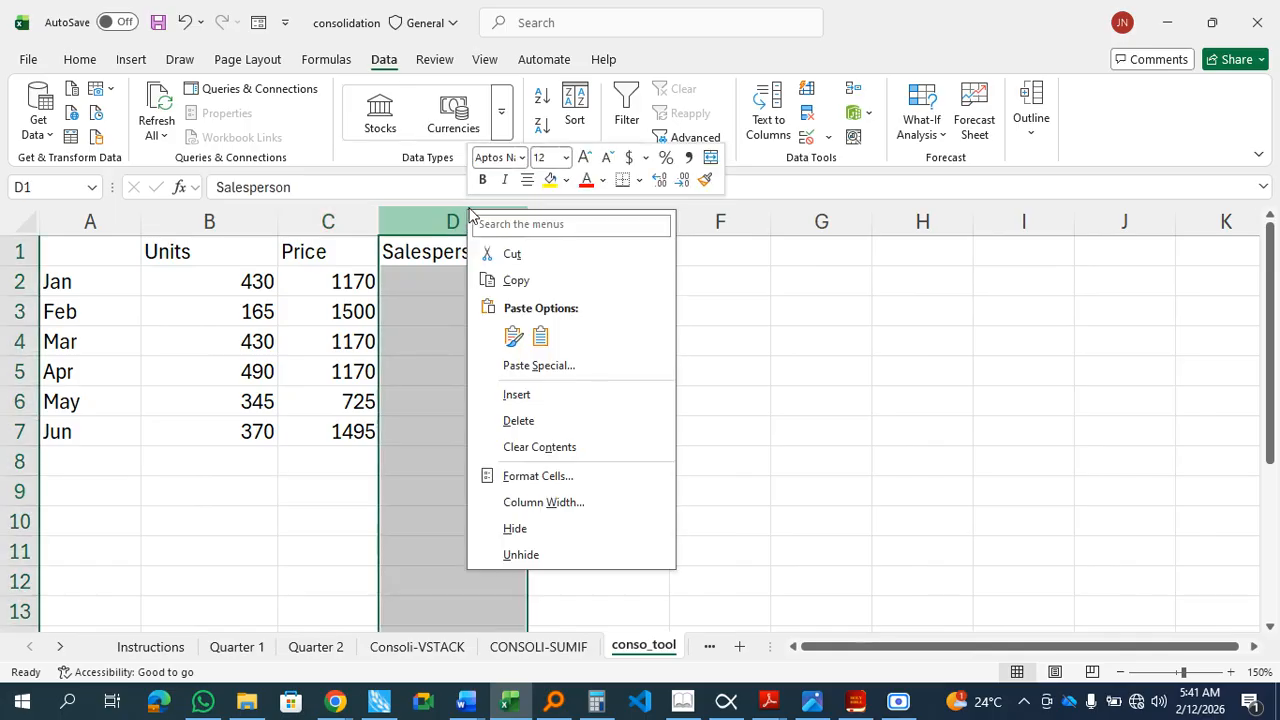
click(529, 421)
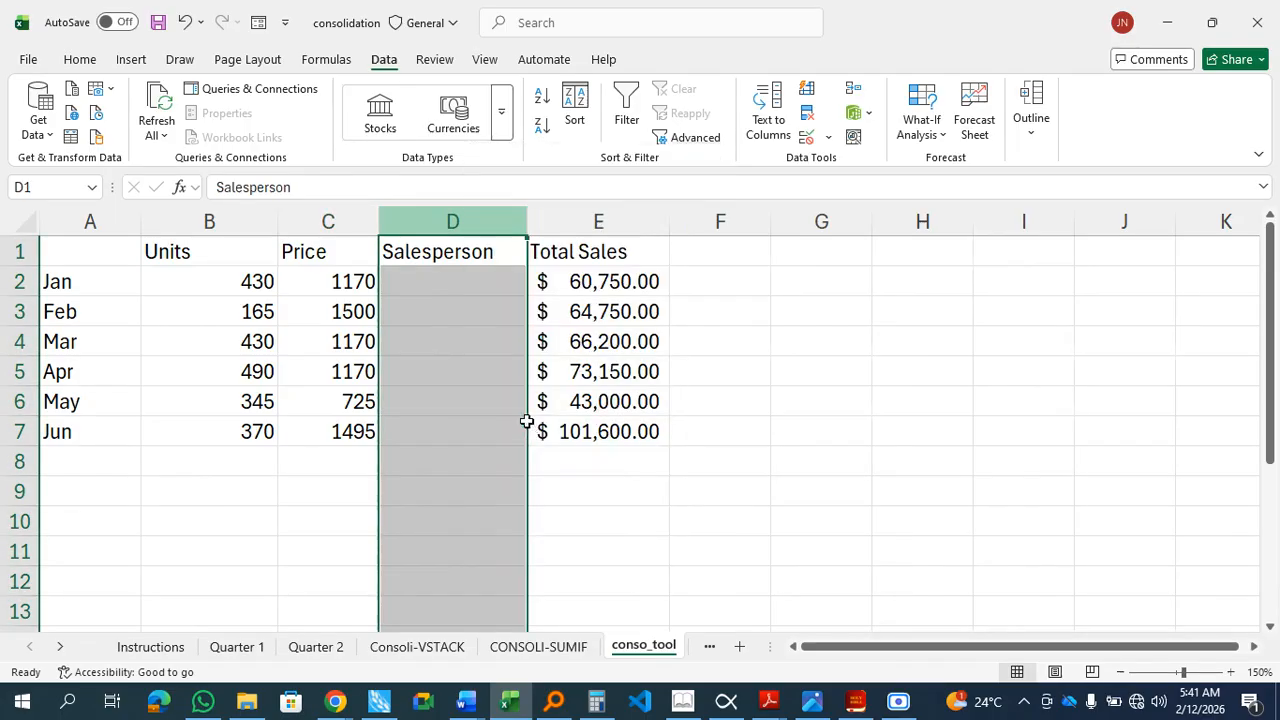
click(803, 420)
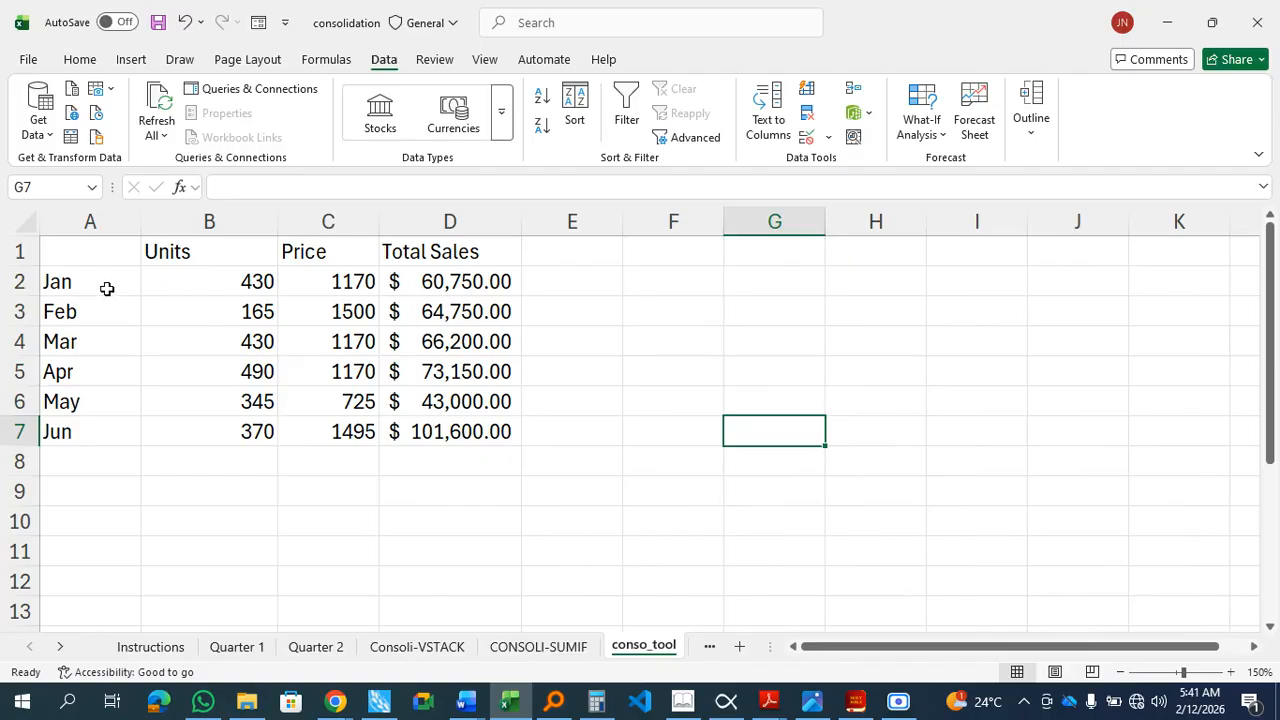
Step: Inspect the consolidated Units, Price and Total Sales values and the month labels in the summary table
click(218, 281)
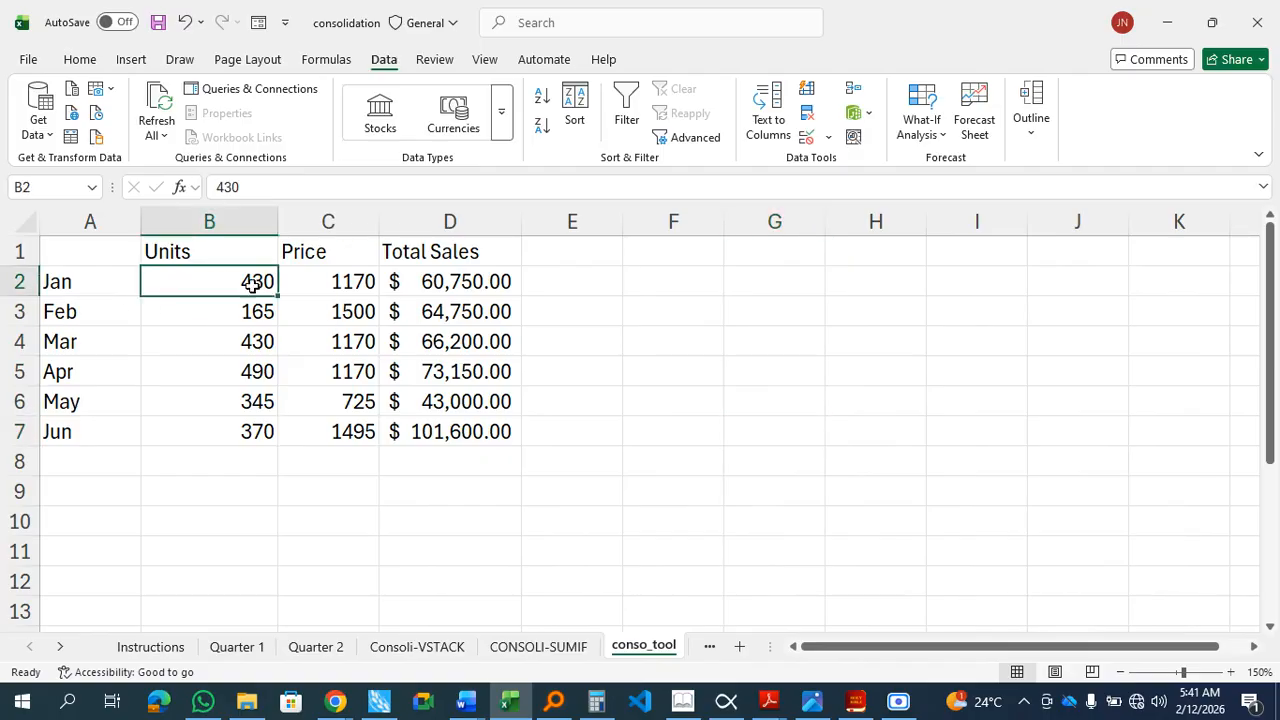
click(345, 290)
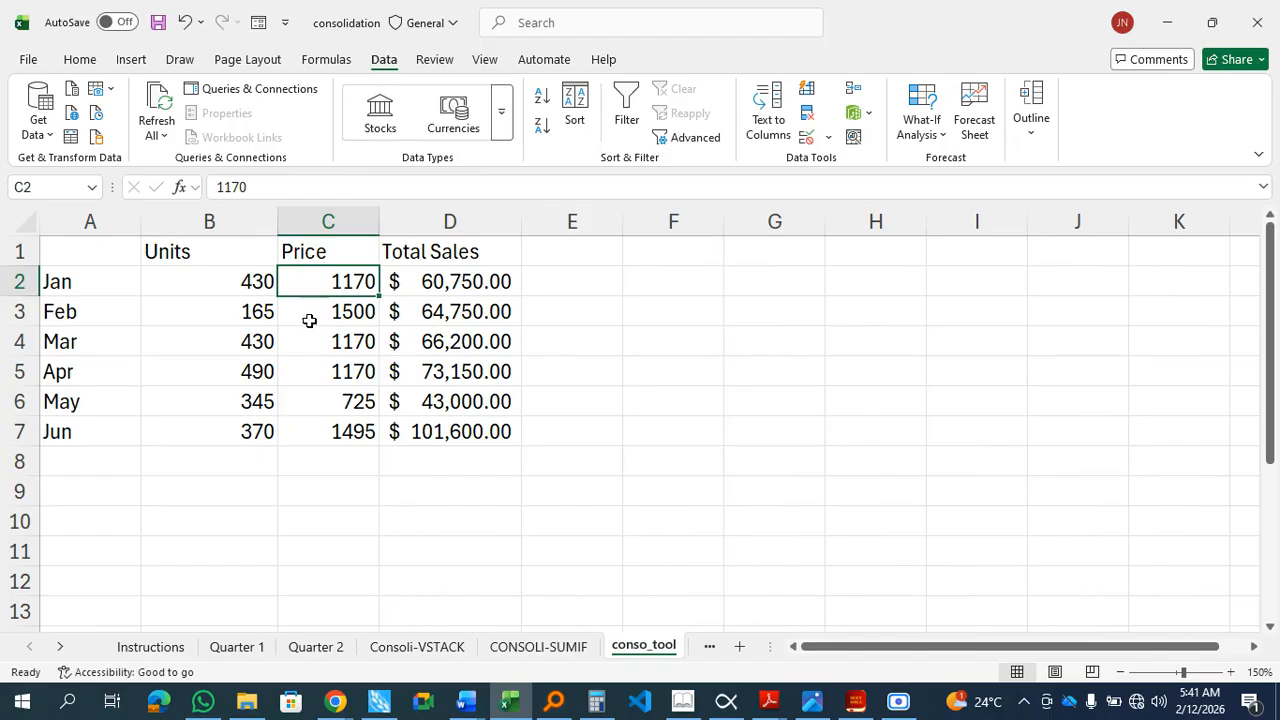
click(480, 283)
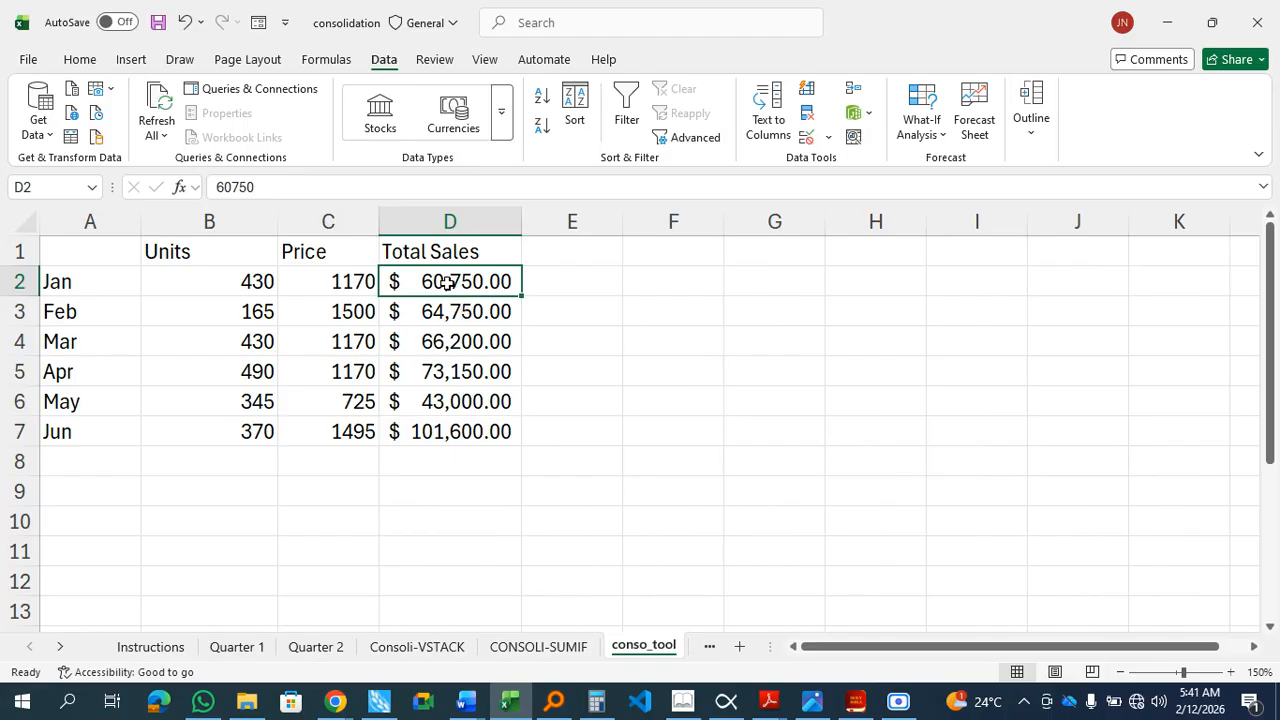
drag(447, 283, 455, 430)
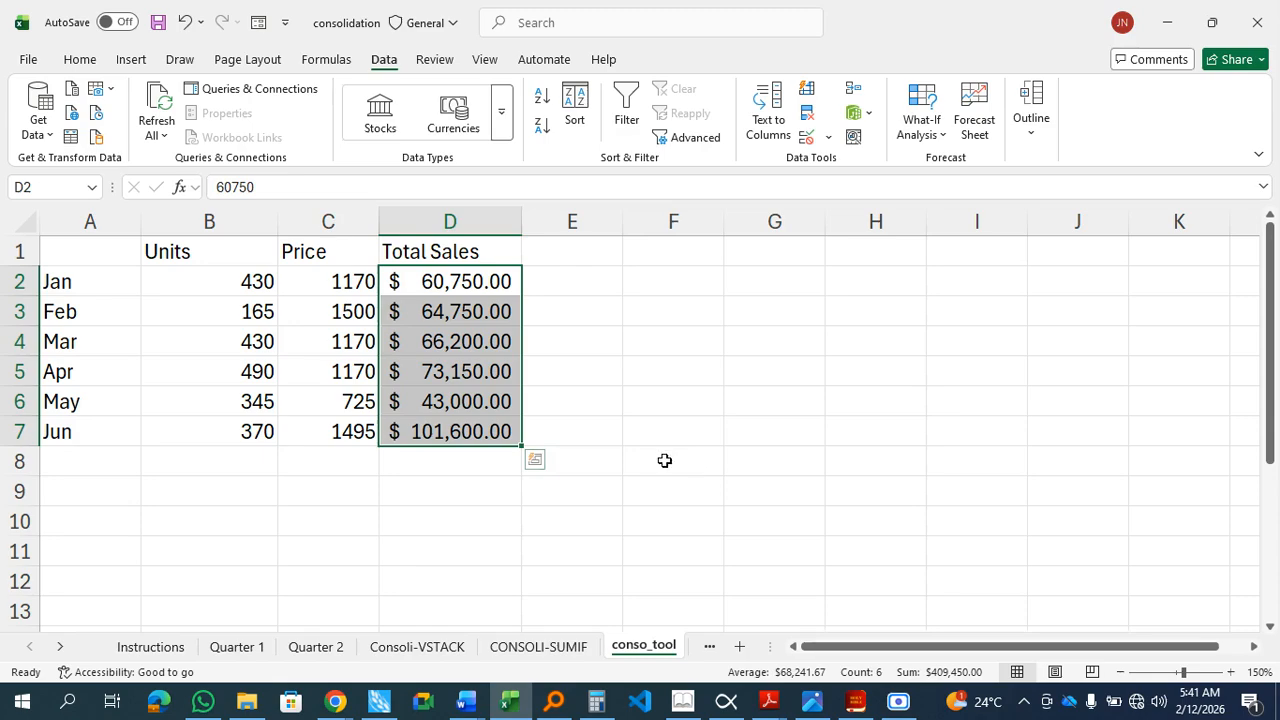
click(577, 428)
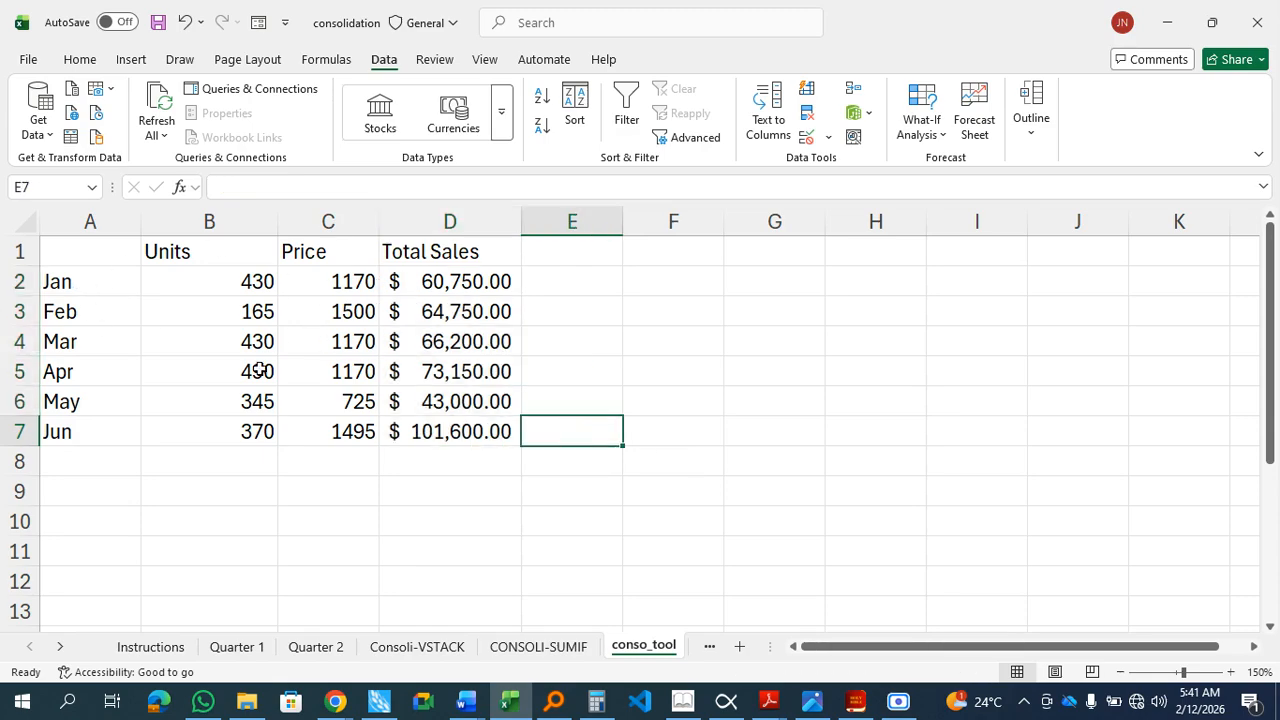
drag(90, 255, 440, 430)
click(83, 289)
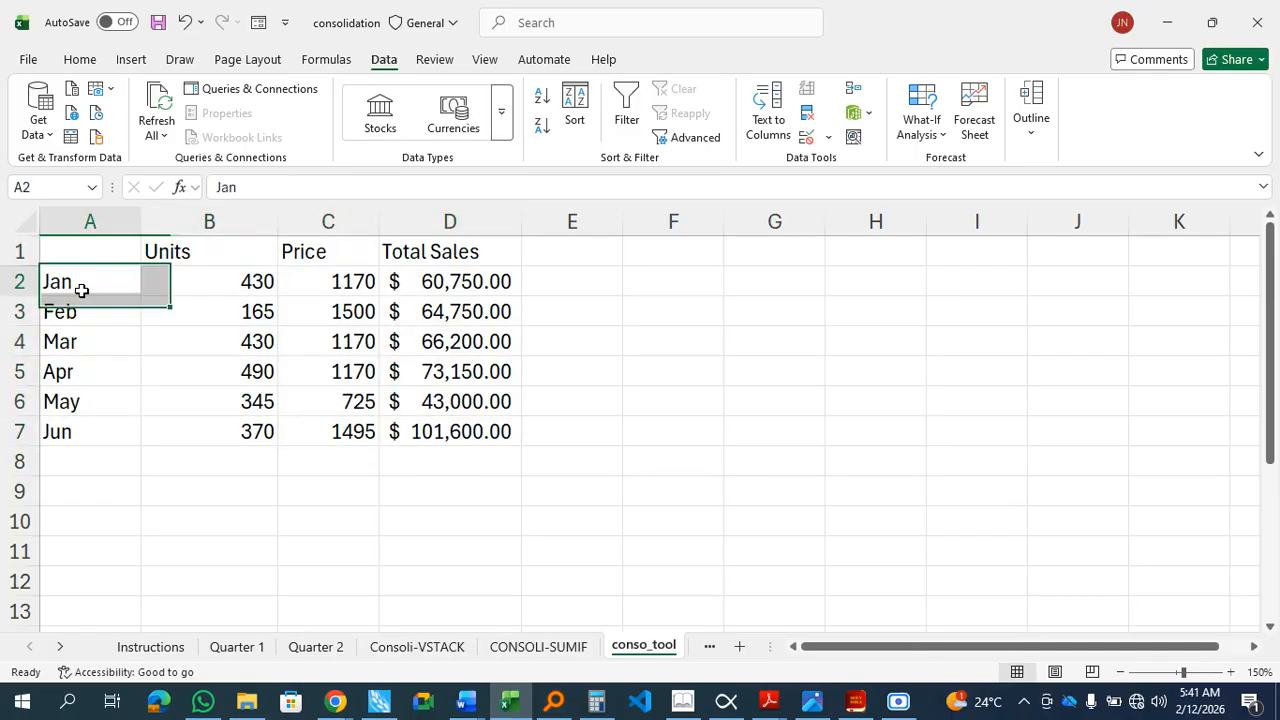
click(96, 314)
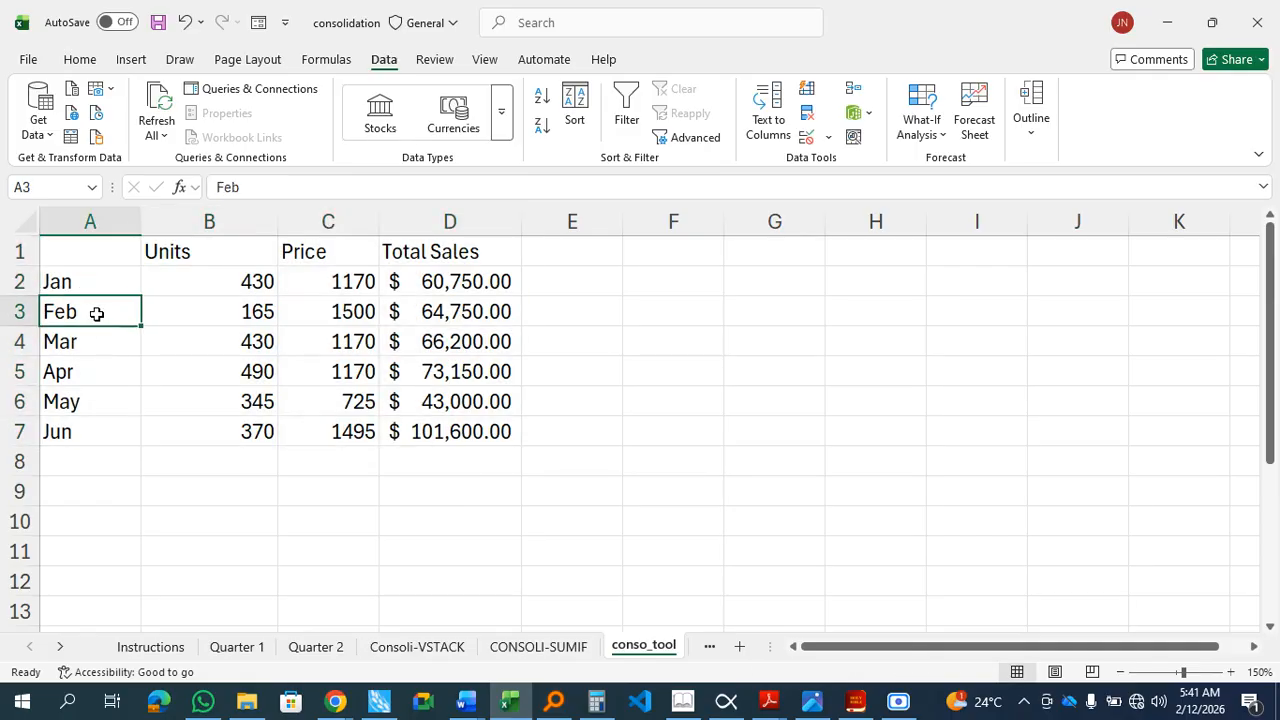
click(107, 348)
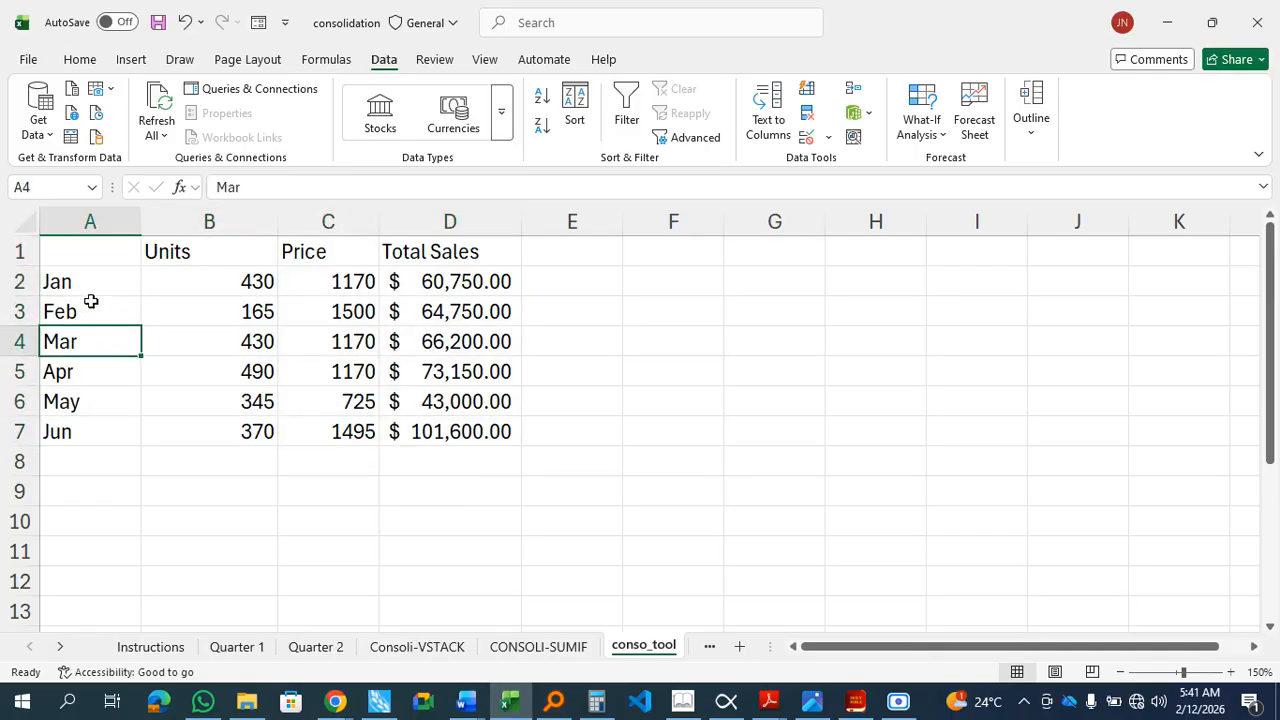
drag(84, 283, 91, 445)
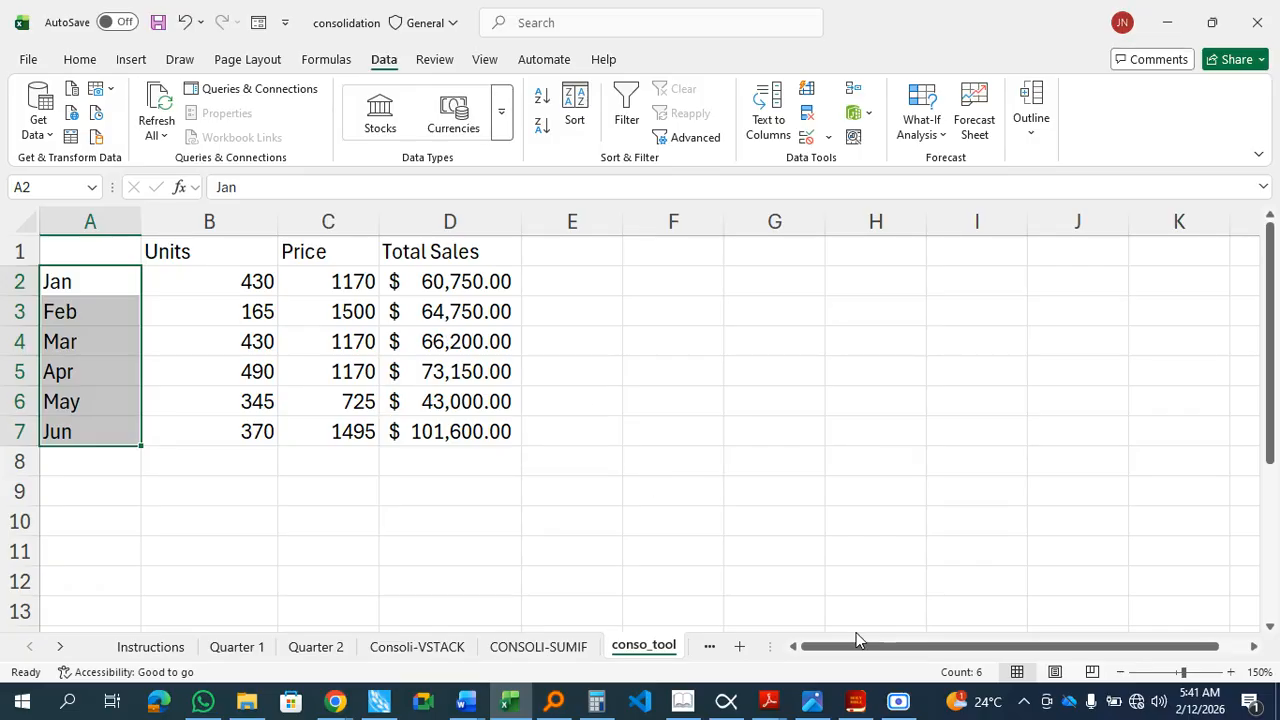
click(641, 405)
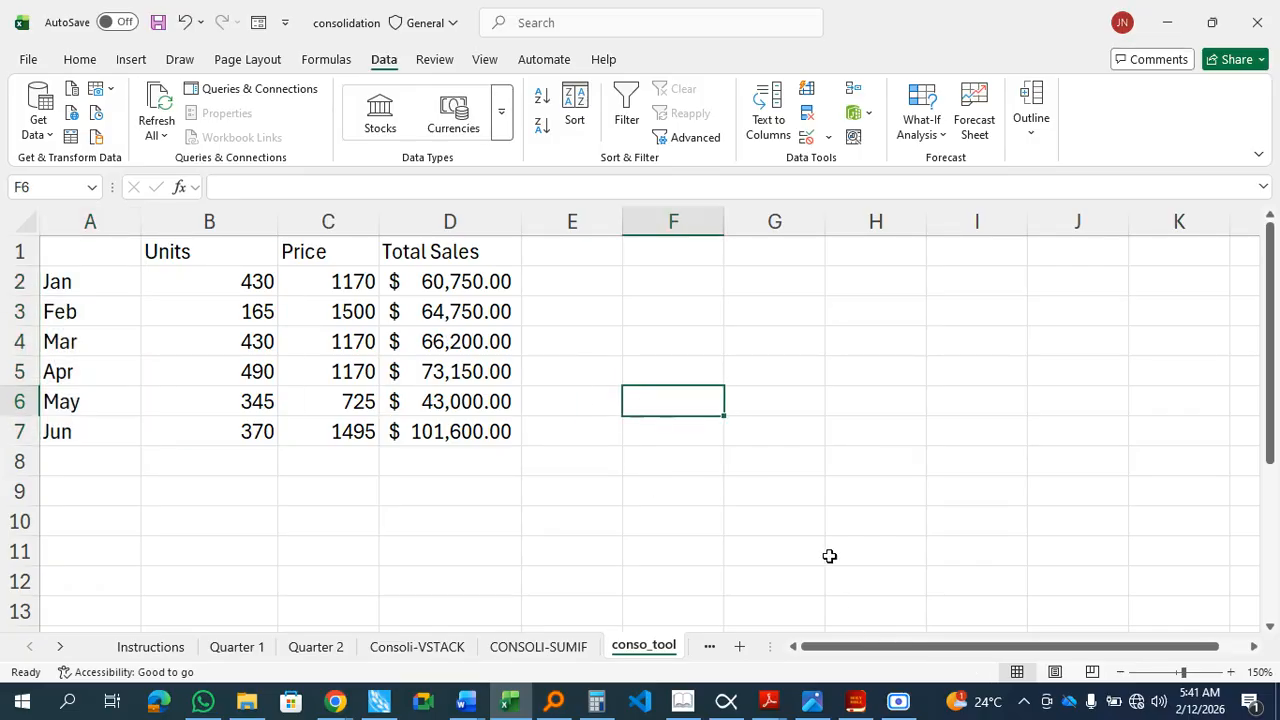
click(898, 701)
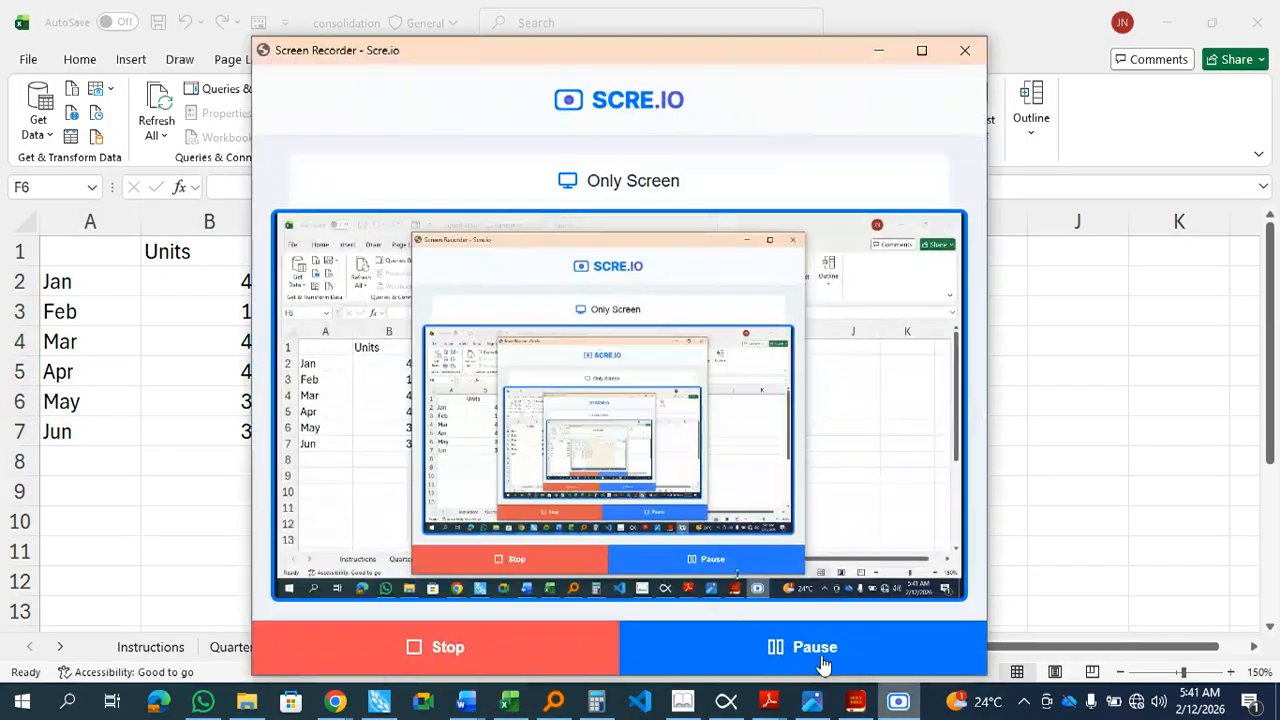